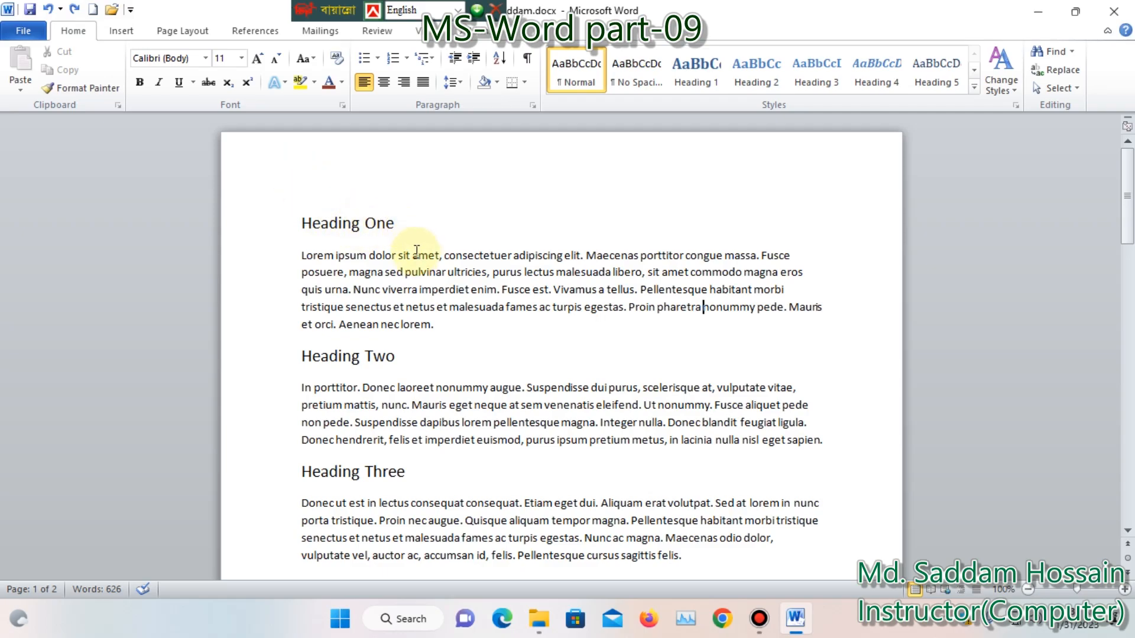
drag(404, 225, 301, 223)
click(429, 324)
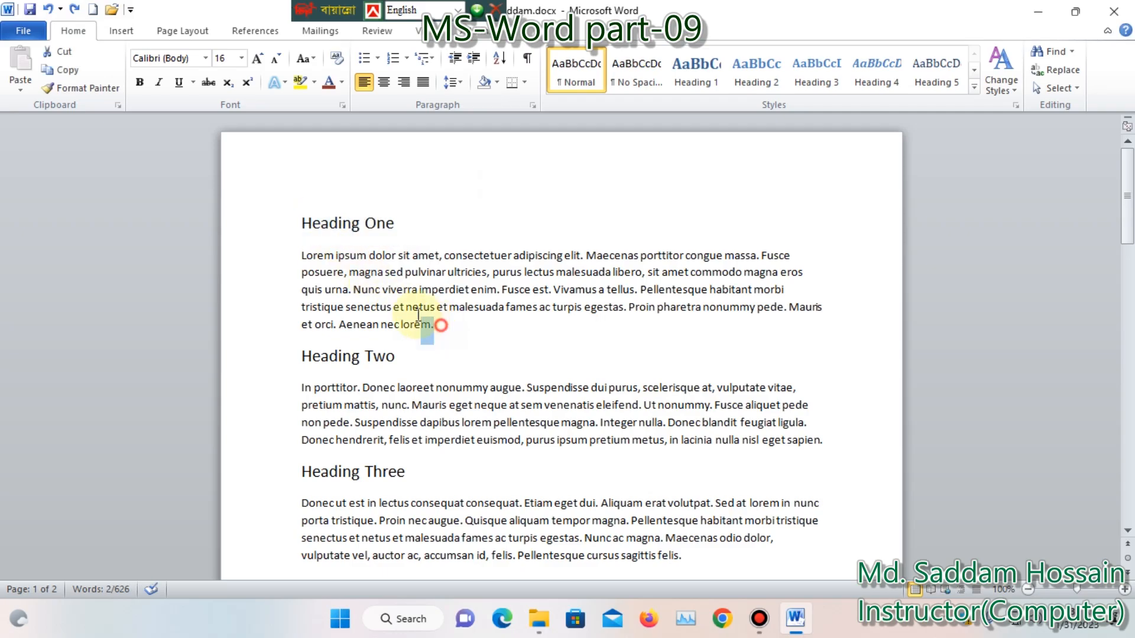
drag(429, 324, 301, 255)
click(526, 224)
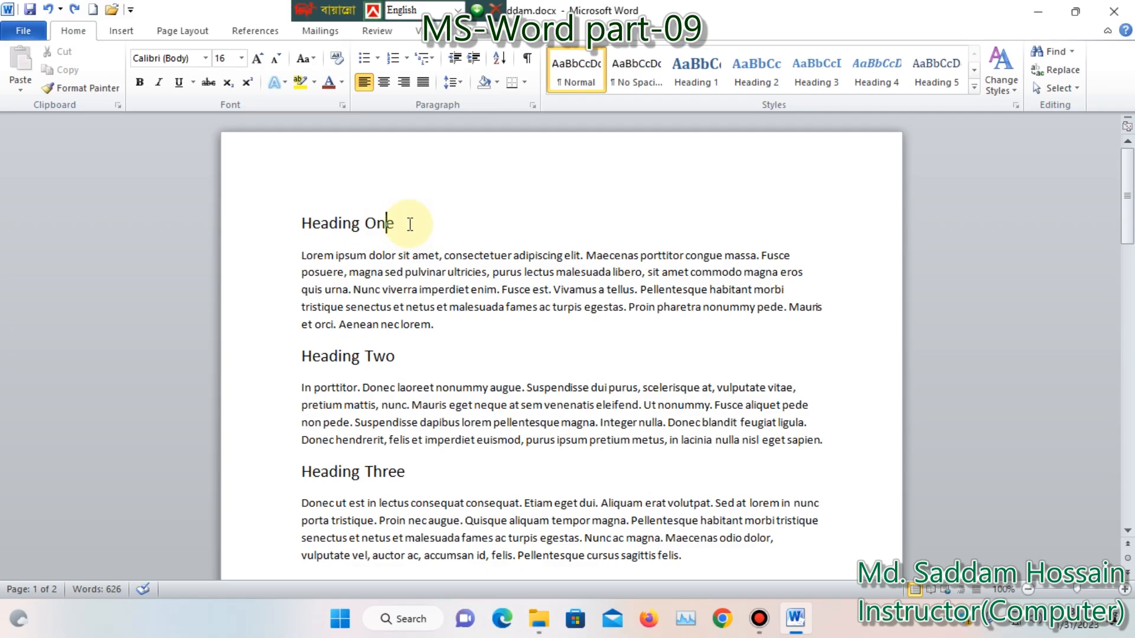
Select Heading One, Heading Two, both Heading Three lines and Heading Four together as one multiple selection
drag(408, 223, 298, 224)
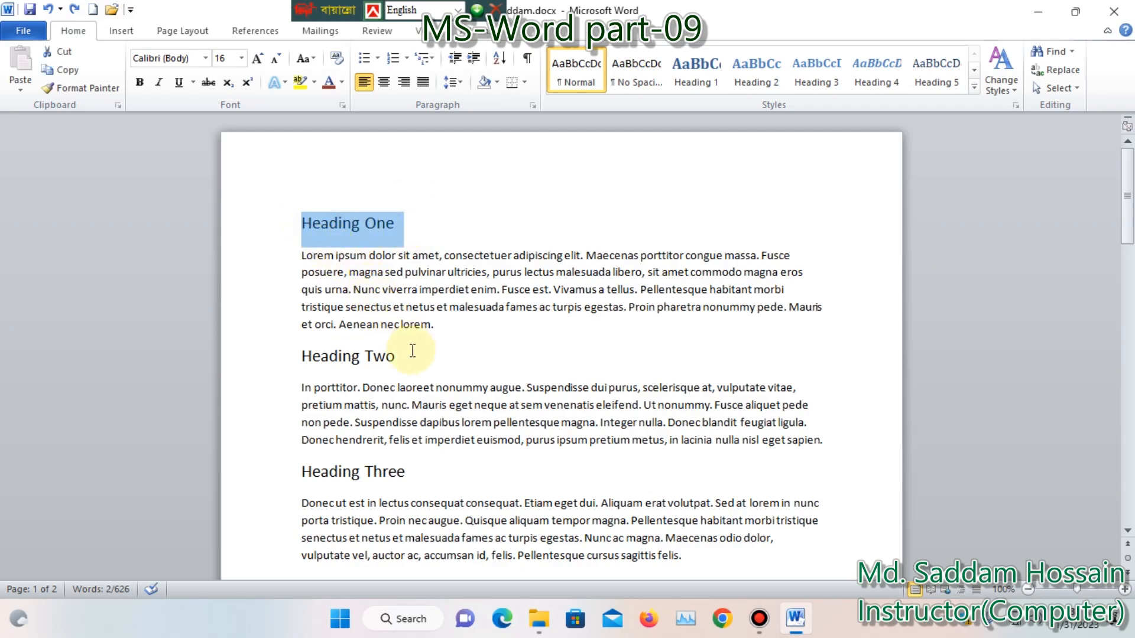
drag(408, 355, 331, 357)
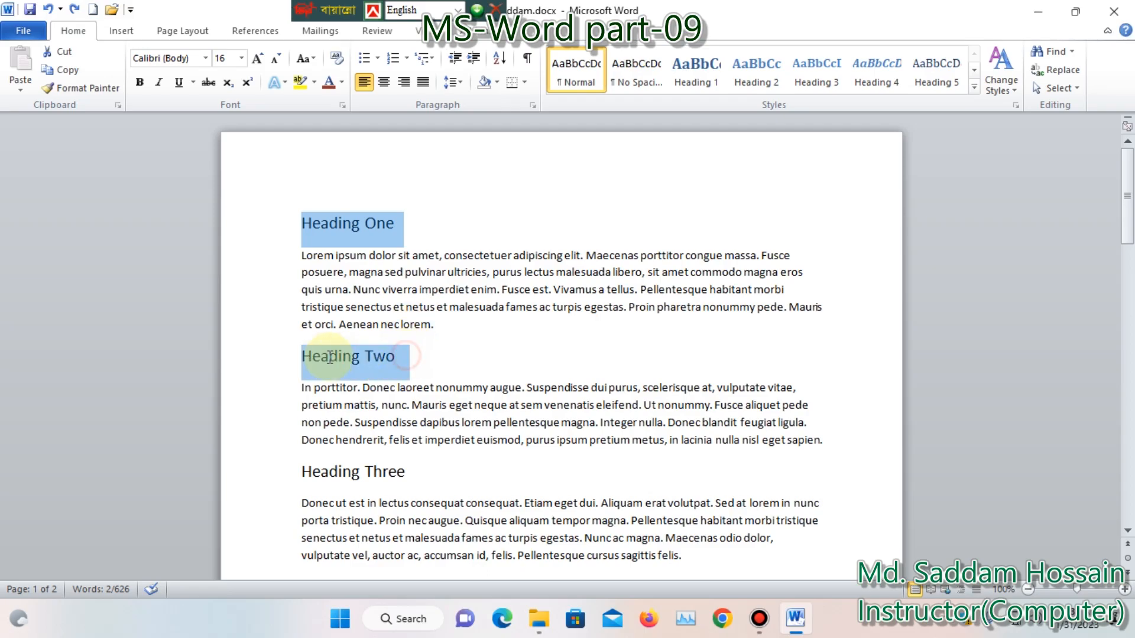
scroll(384, 372, down, 3)
drag(406, 353, 302, 353)
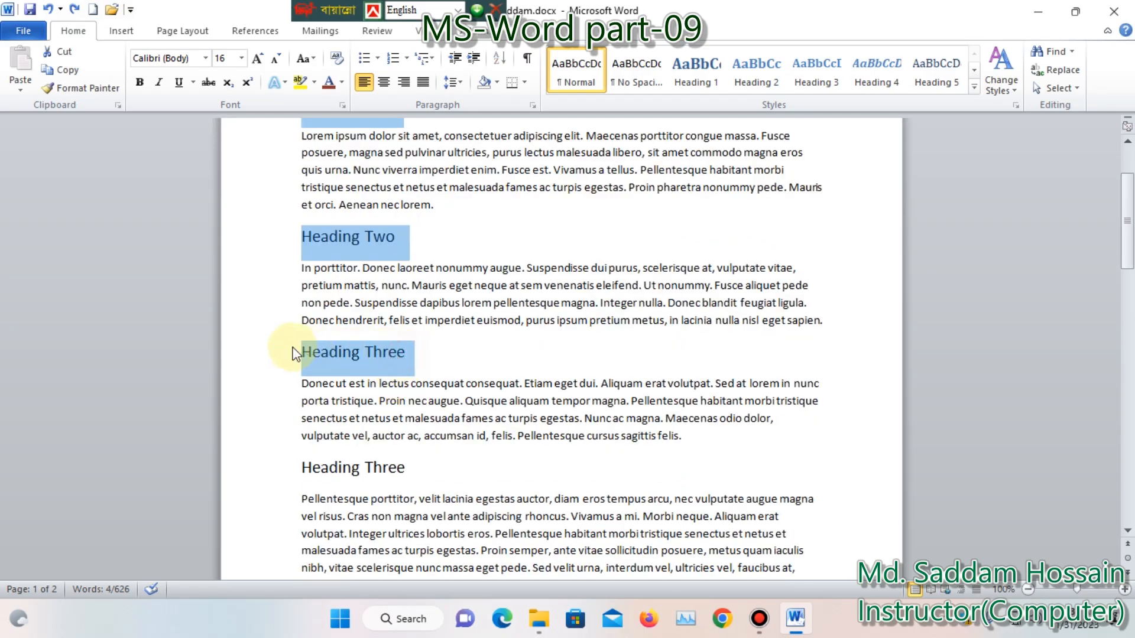
scroll(384, 372, down, 2)
drag(415, 387, 307, 384)
ctrl+click(391, 385)
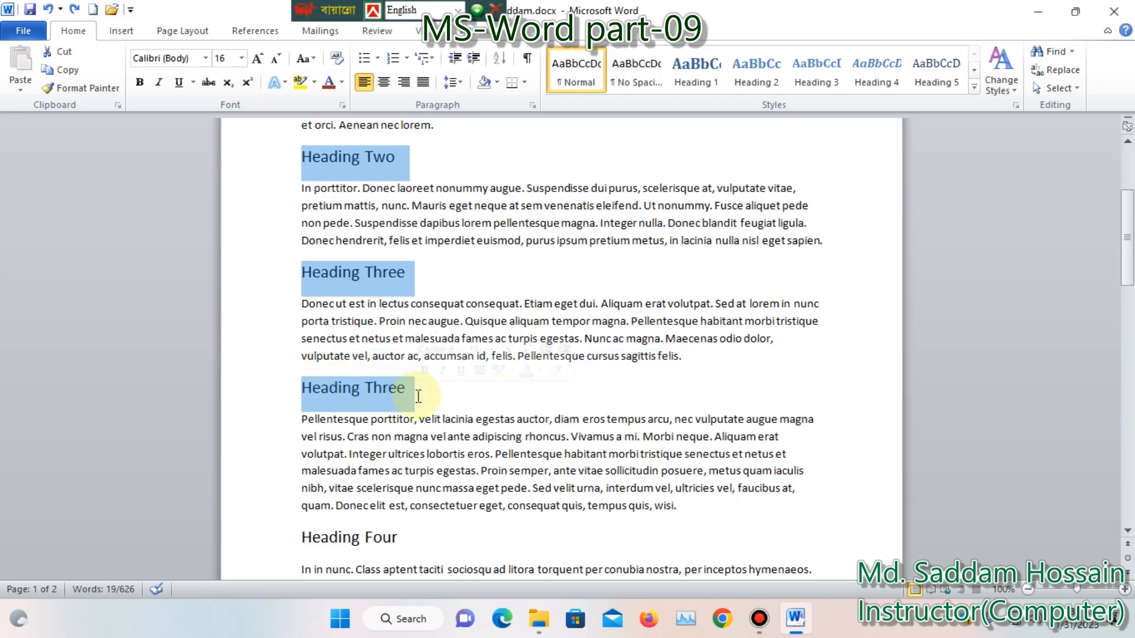
scroll(416, 395, down, 3)
drag(407, 342, 307, 343)
Add Heading Five, Heading Six, Heading Seven and Heading Eight to the multiple selection of headings
scroll(378, 372, down, 2)
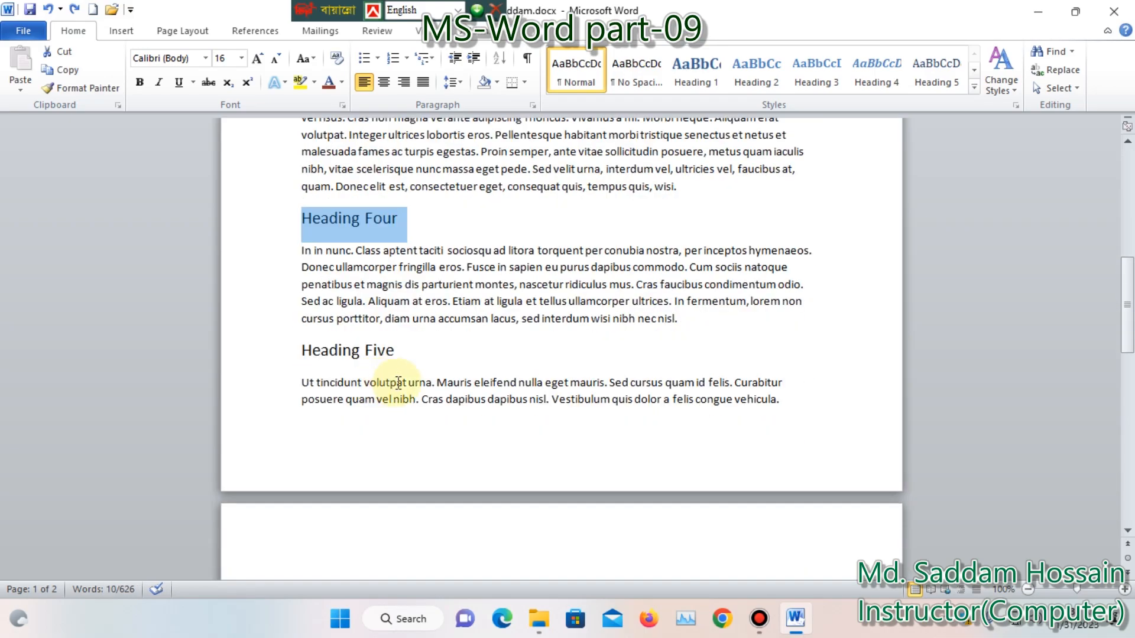
drag(405, 355, 305, 353)
scroll(430, 380, down, 4)
drag(398, 359, 305, 357)
scroll(382, 372, down, 4)
drag(417, 319, 299, 321)
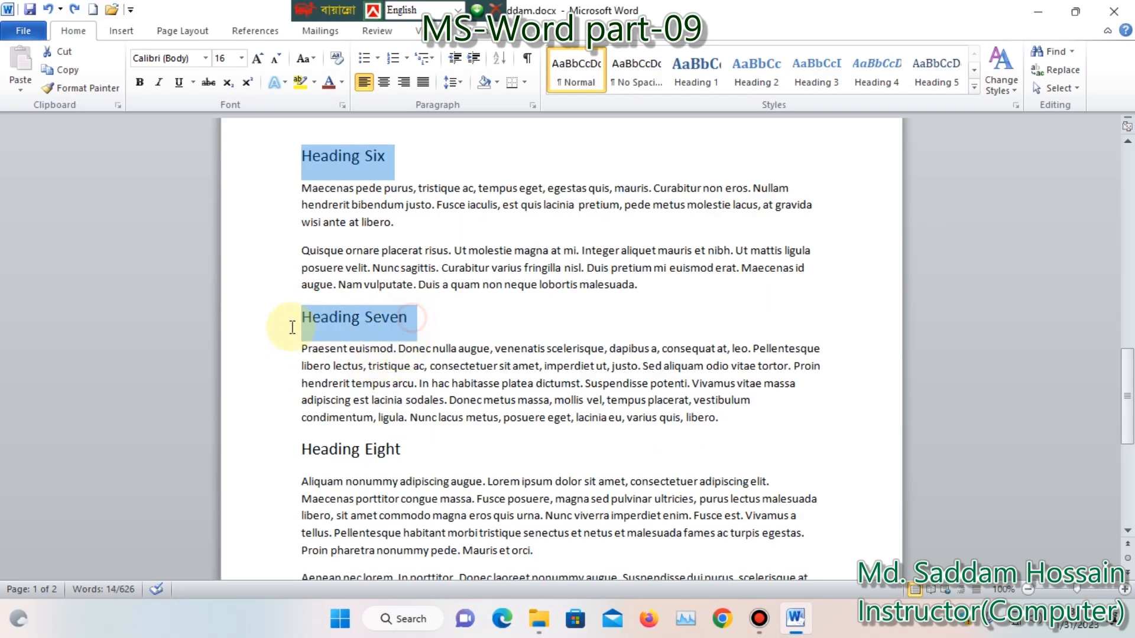
scroll(435, 351, down, 3)
drag(419, 337, 303, 335)
scroll(506, 393, down, 1)
scroll(506, 374, up, 8)
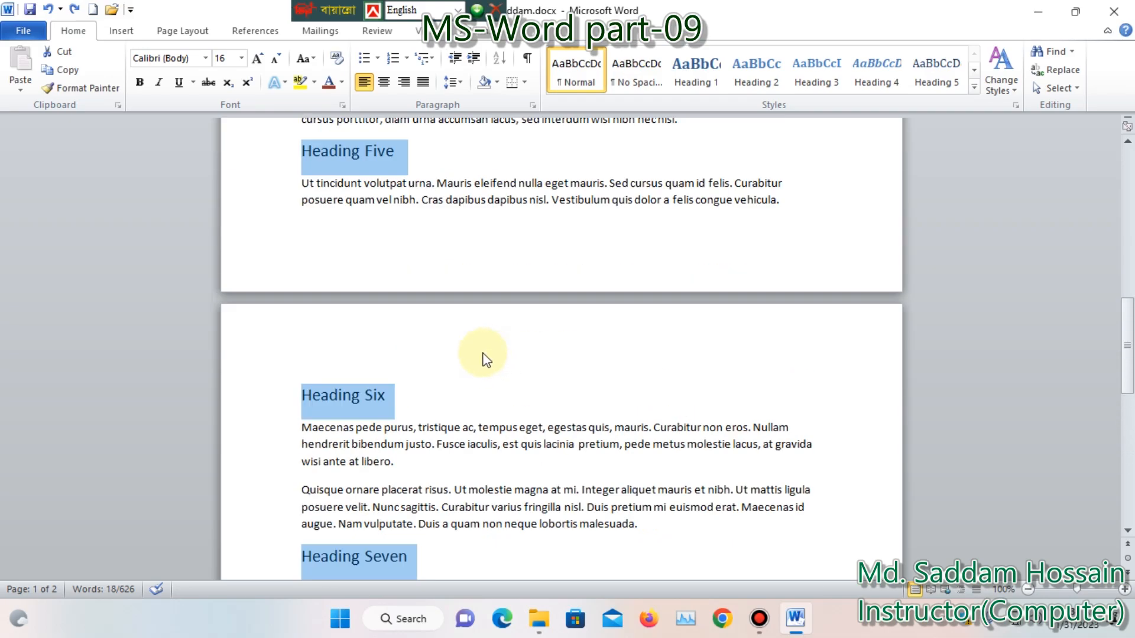
scroll(484, 359, up, 8)
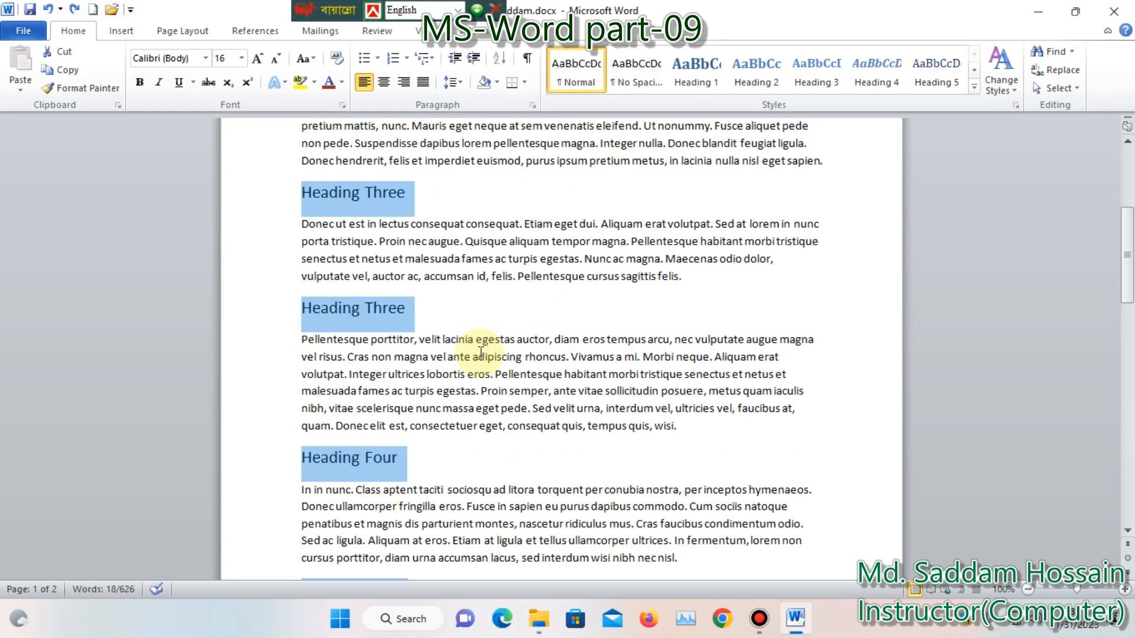
scroll(481, 352, up, 5)
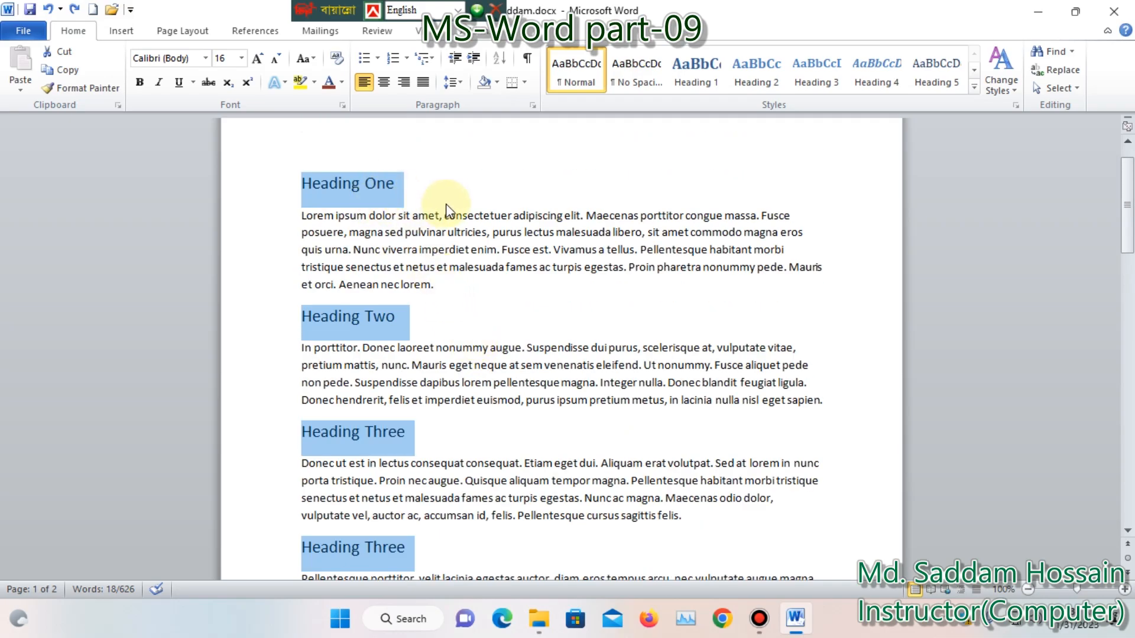
Apply the Arial Rounded MT Bold font to all selected headings
click(207, 58)
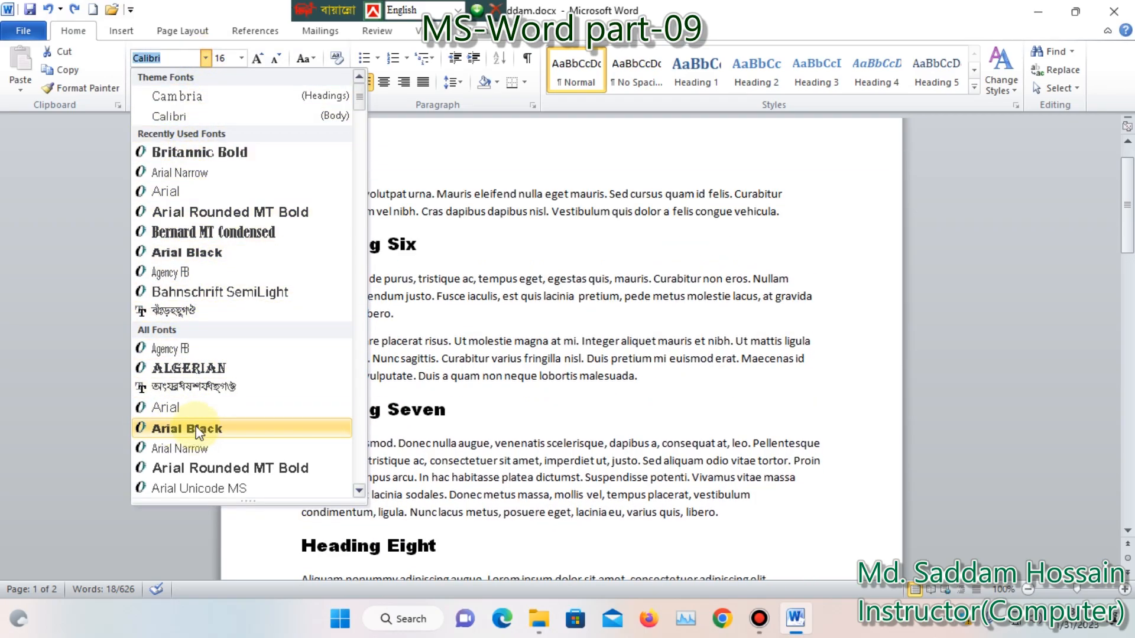
scroll(195, 434, down, 4)
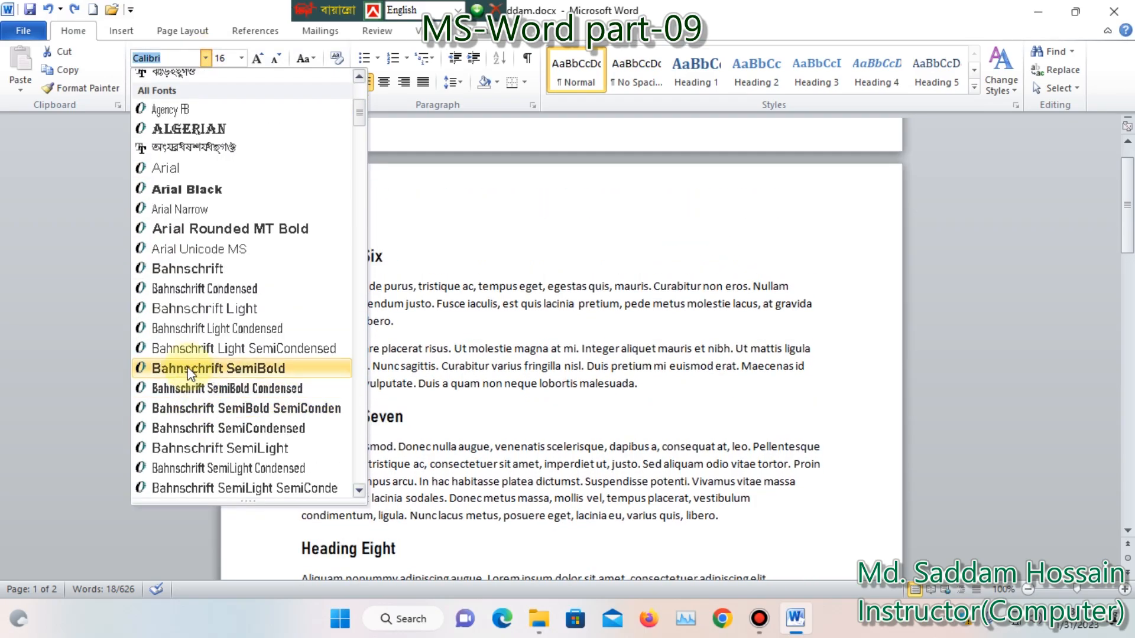
click(216, 231)
Change the font of the selected headings to Bernard MT Condensed and make them bold
click(206, 58)
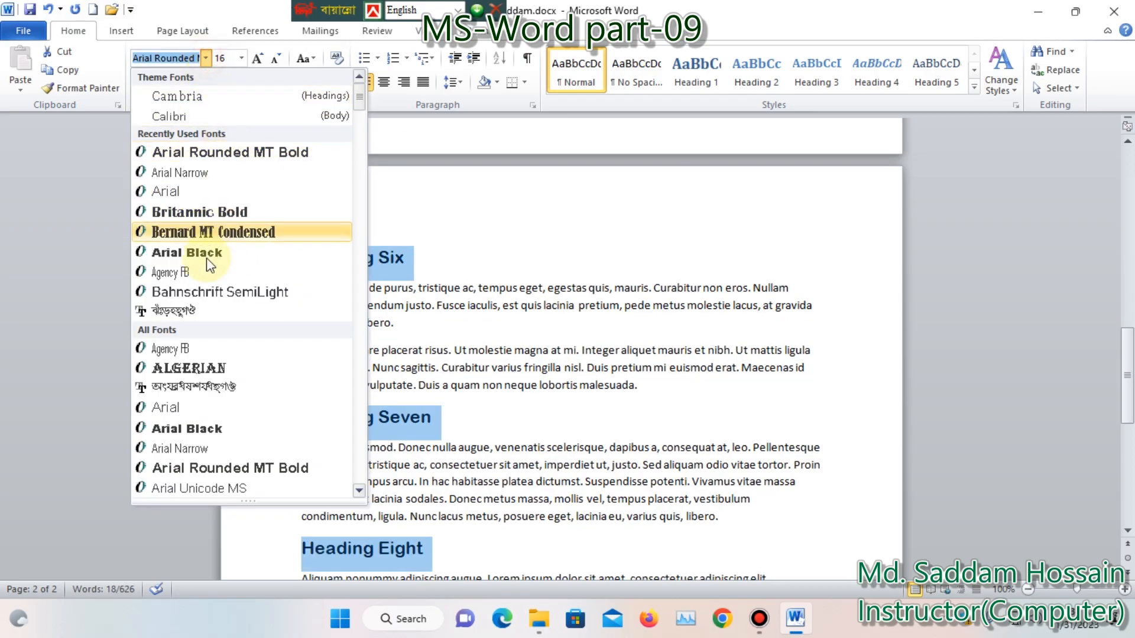
scroll(210, 310, down, 7)
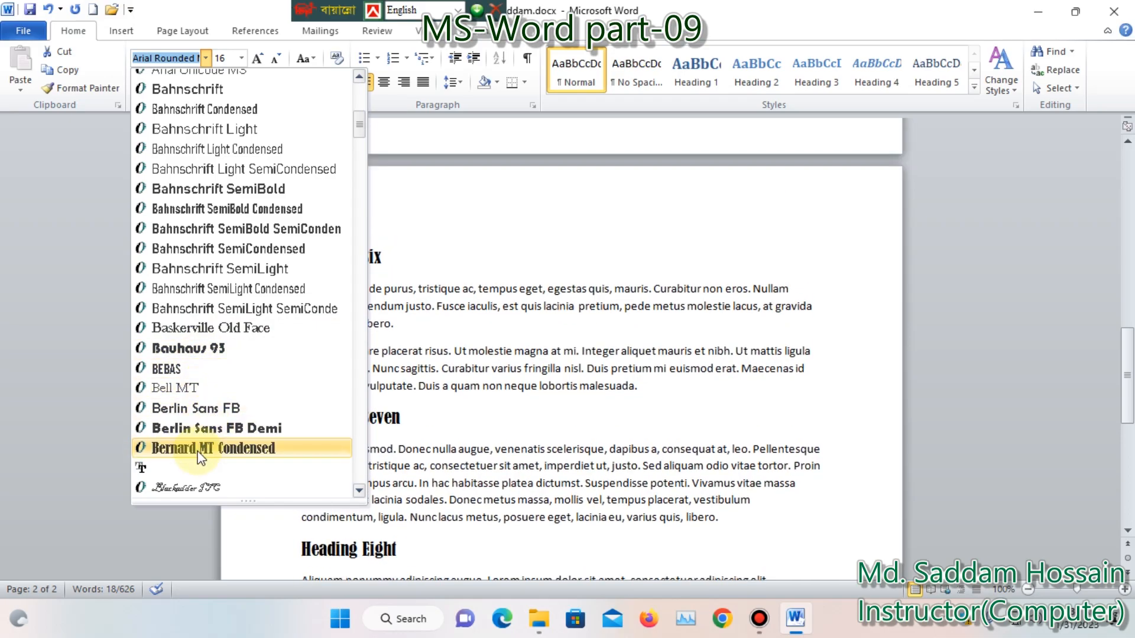
click(200, 448)
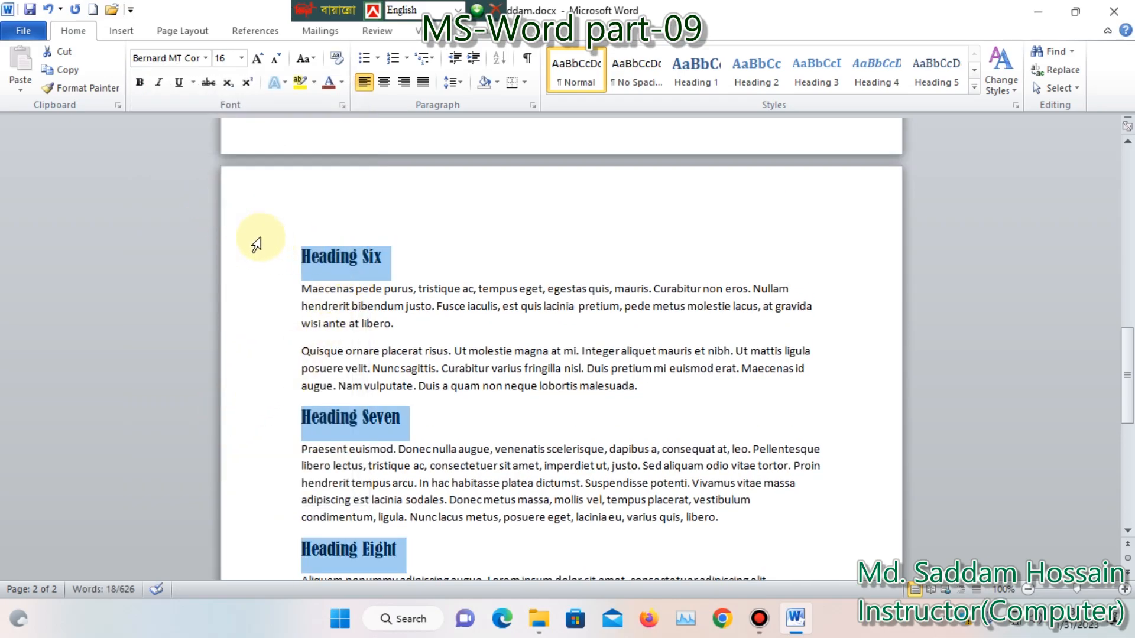
click(142, 86)
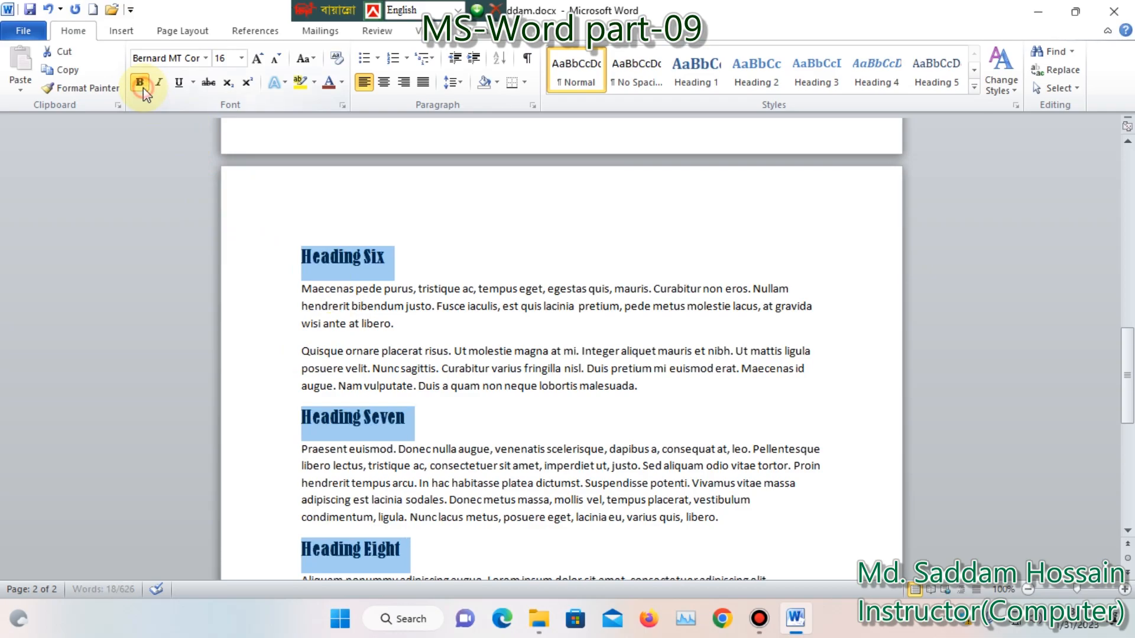
Set the font size of the selected headings to 28
click(241, 58)
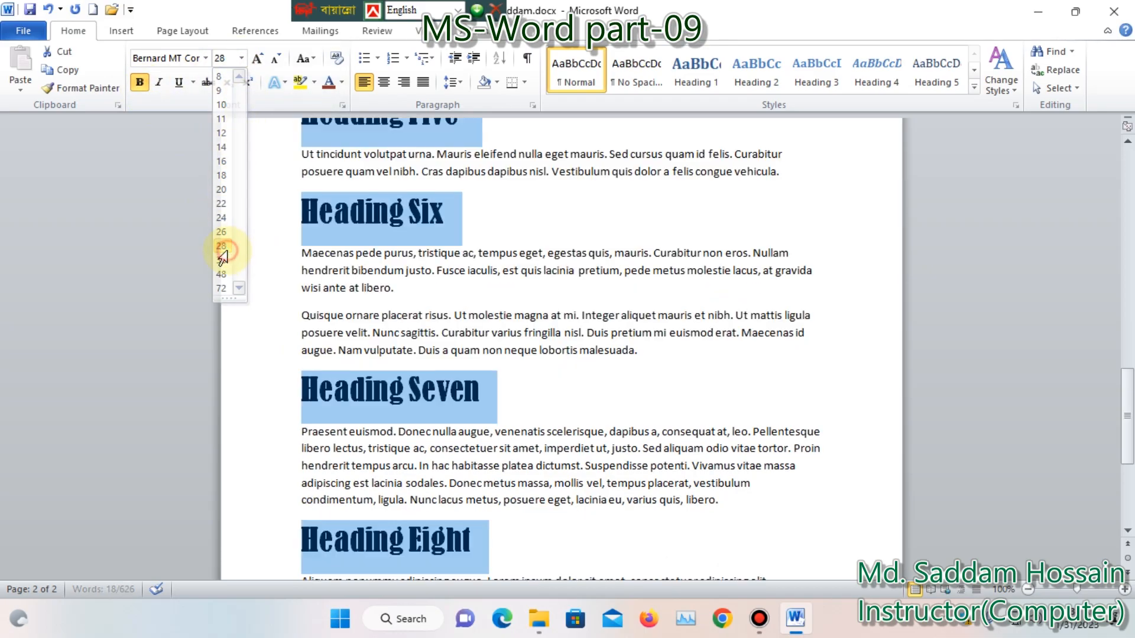
click(227, 249)
scroll(343, 249, up, 1)
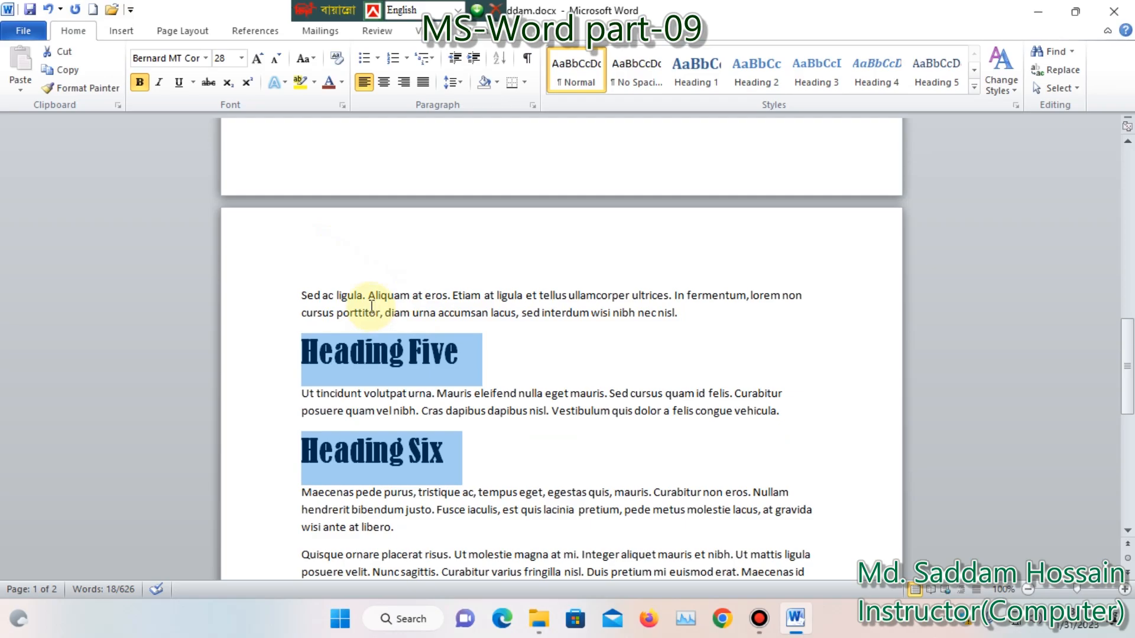
scroll(372, 306, up, 18)
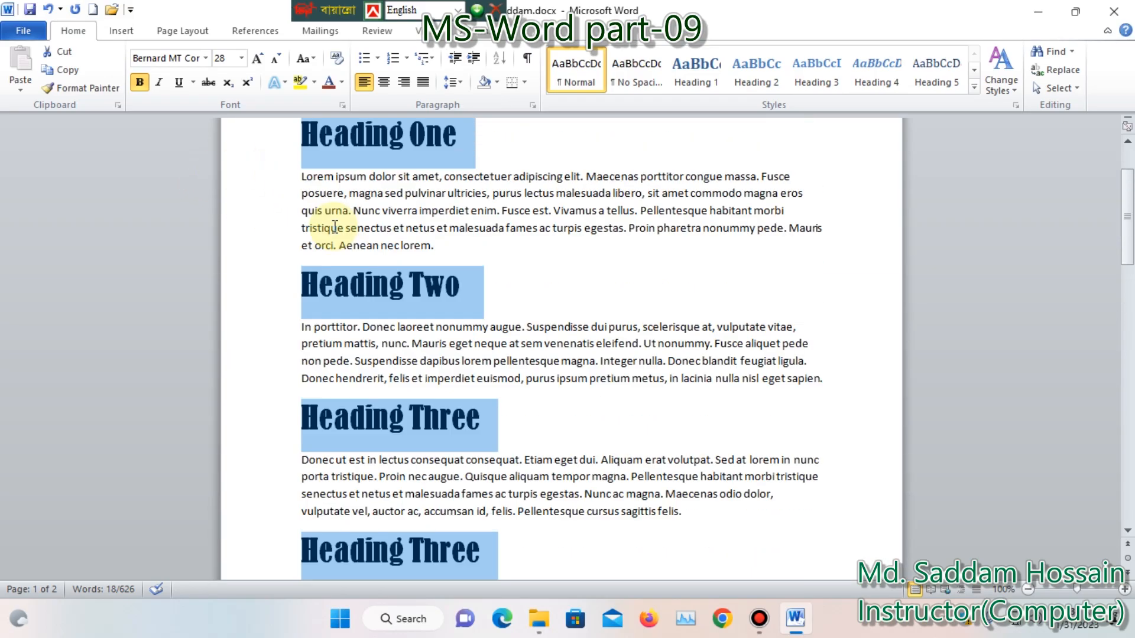
scroll(337, 228, up, 3)
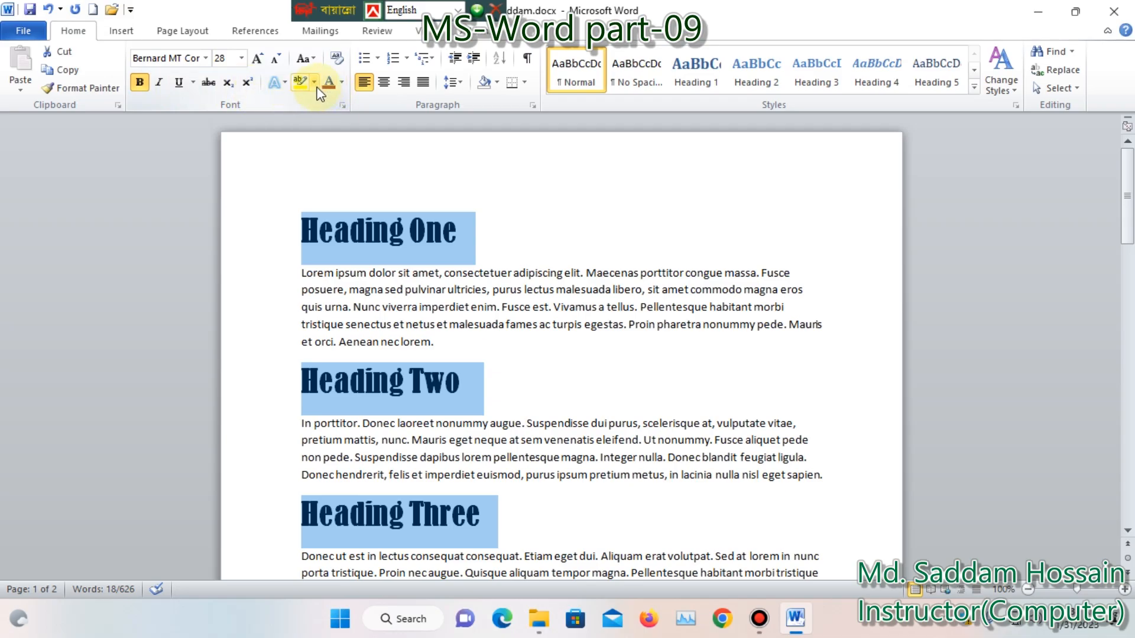
Color the selected headings with the dark blue theme color
click(342, 84)
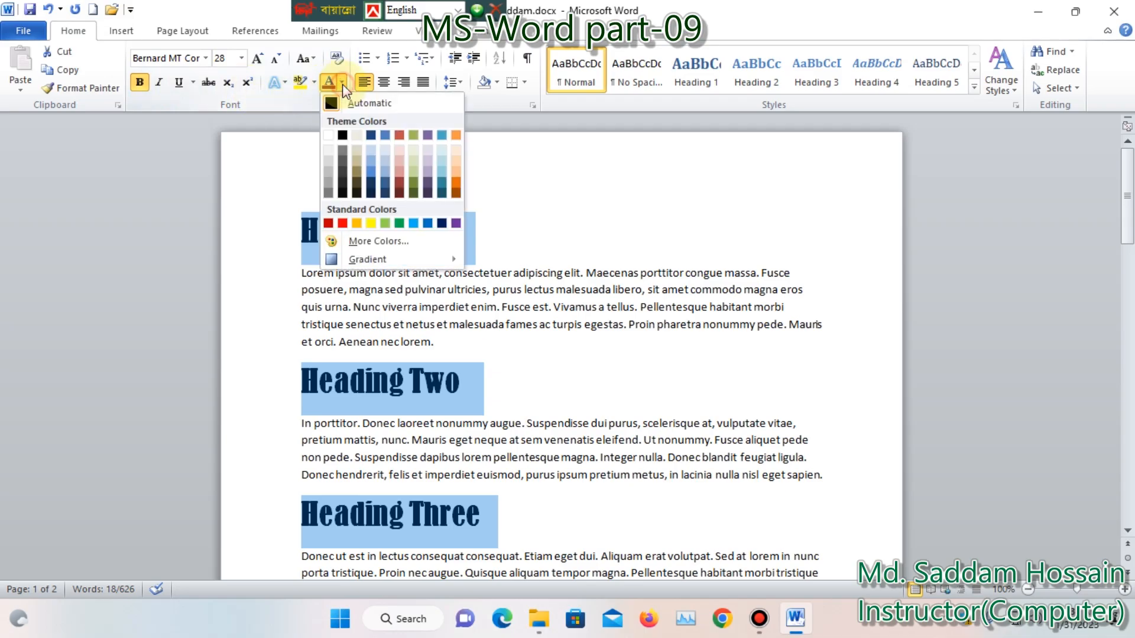
click(371, 135)
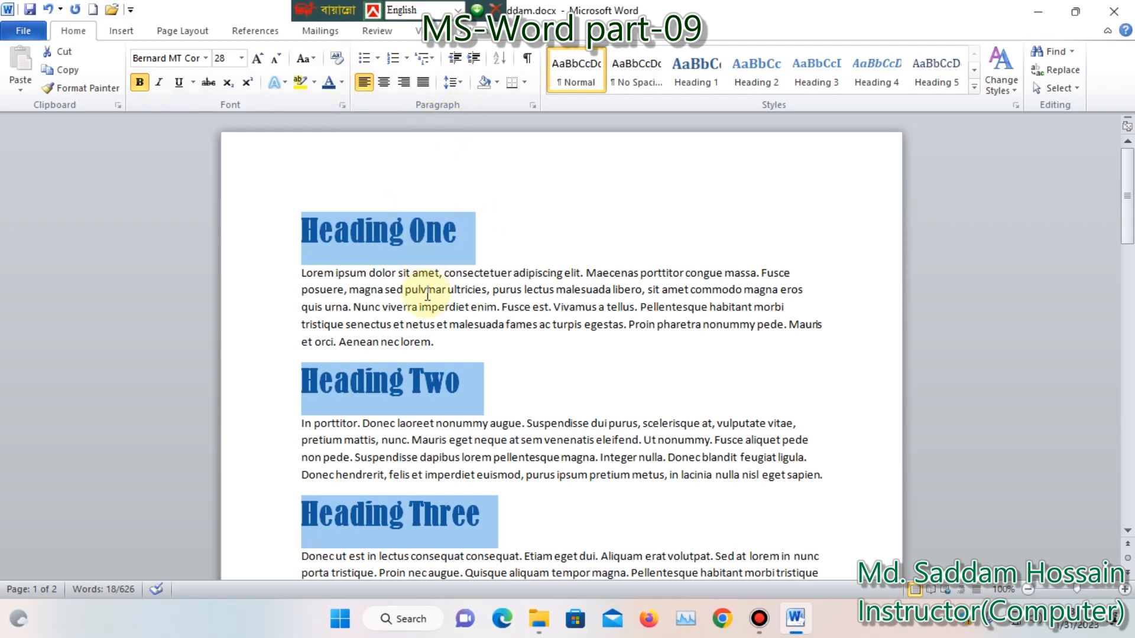
Add a bottom border beneath every selected heading
click(525, 82)
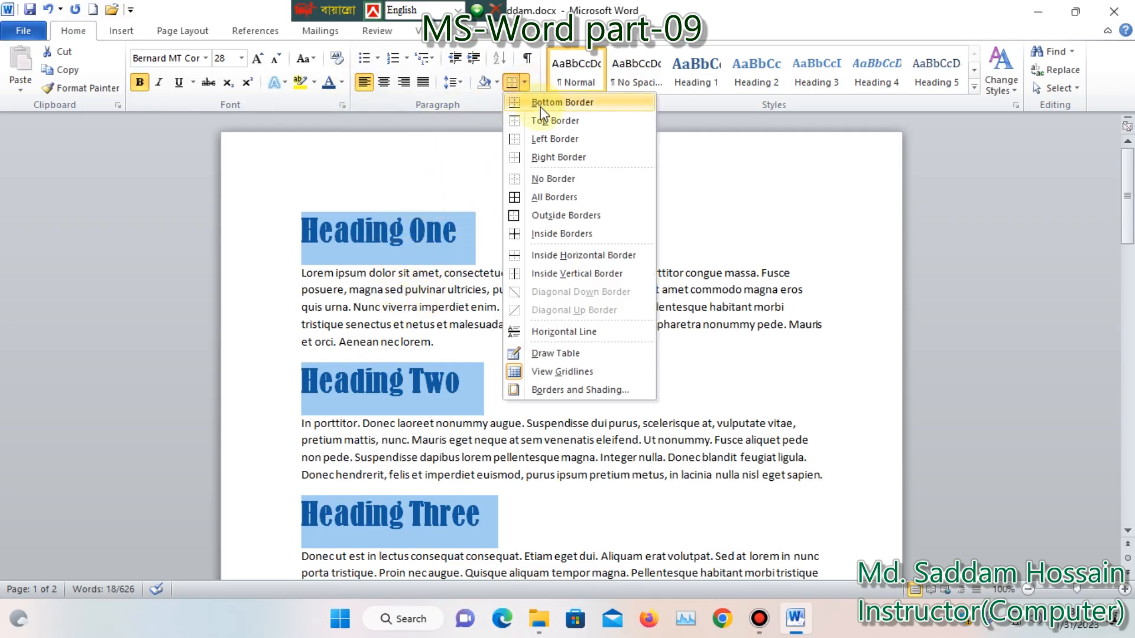
click(552, 105)
scroll(507, 299, up, 5)
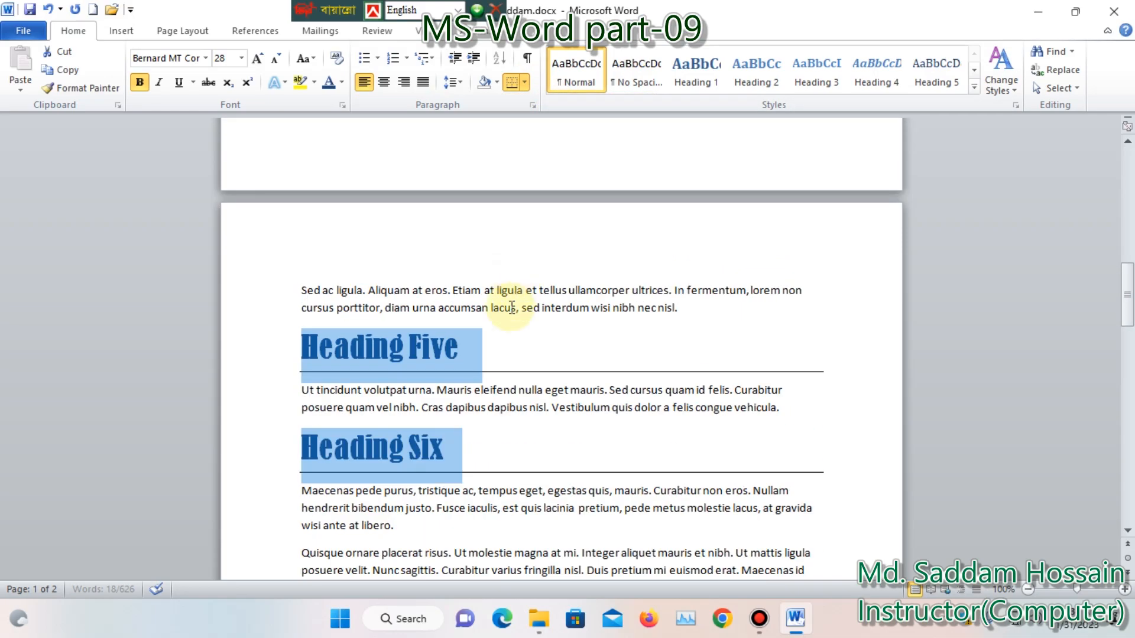
scroll(423, 392, up, 5)
scroll(423, 301, up, 5)
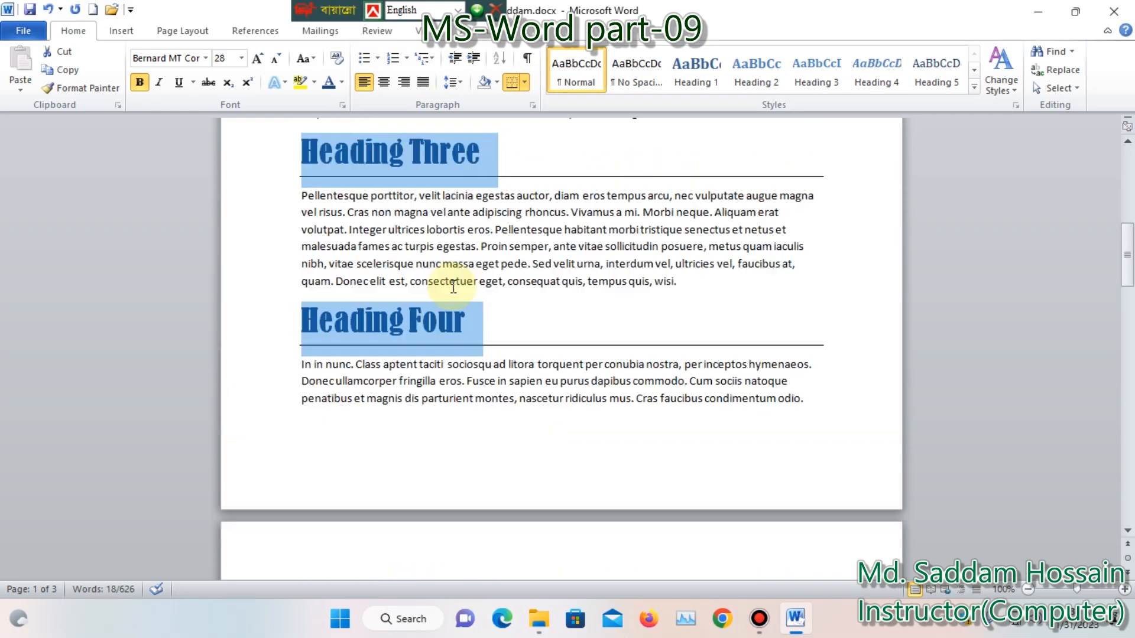
scroll(399, 281, up, 3)
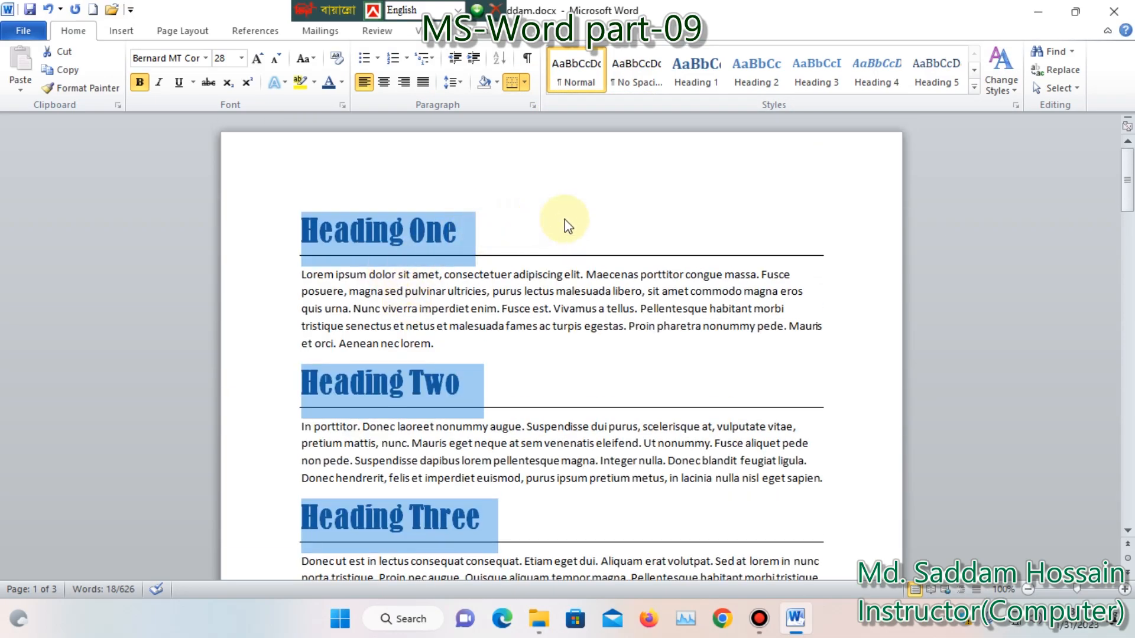
Center all the selected headings
click(383, 83)
scroll(455, 236, up, 8)
scroll(467, 258, up, 10)
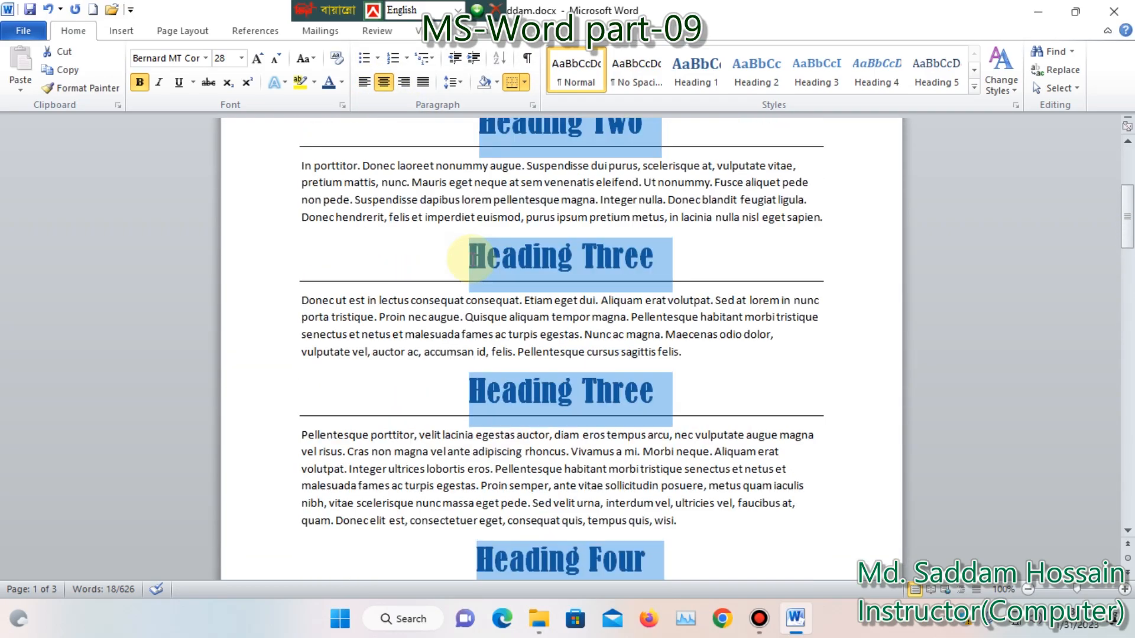
Change the font color of the selected headings to the darkest red theme shade
click(346, 82)
click(406, 199)
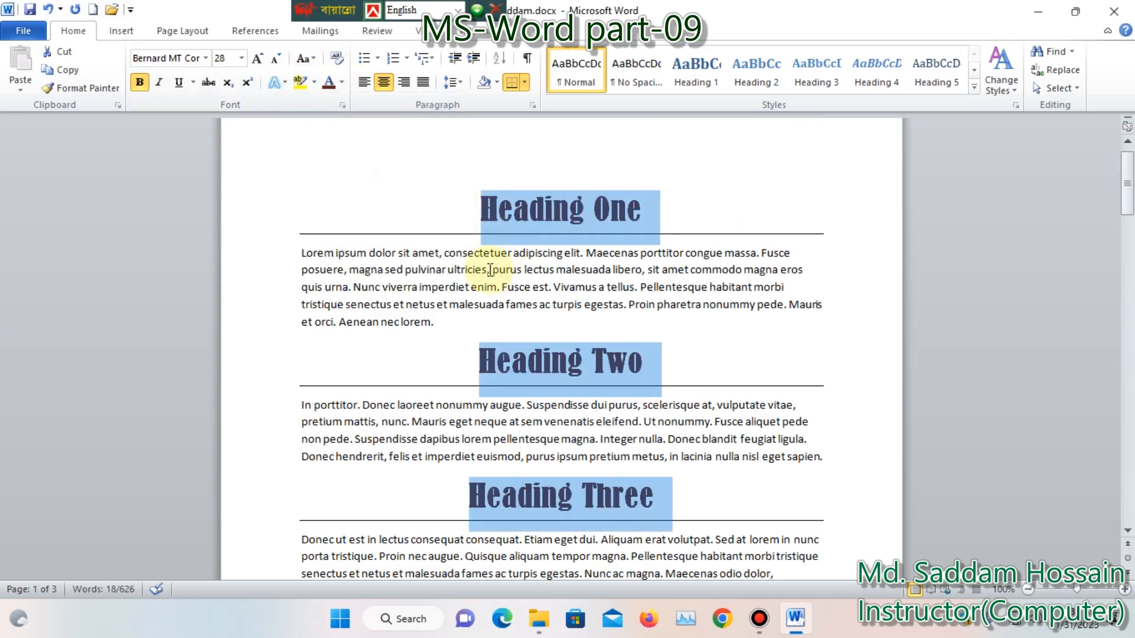
Try right and justified alignment on the selected headings and return them to left alignment
click(404, 83)
click(421, 84)
click(363, 83)
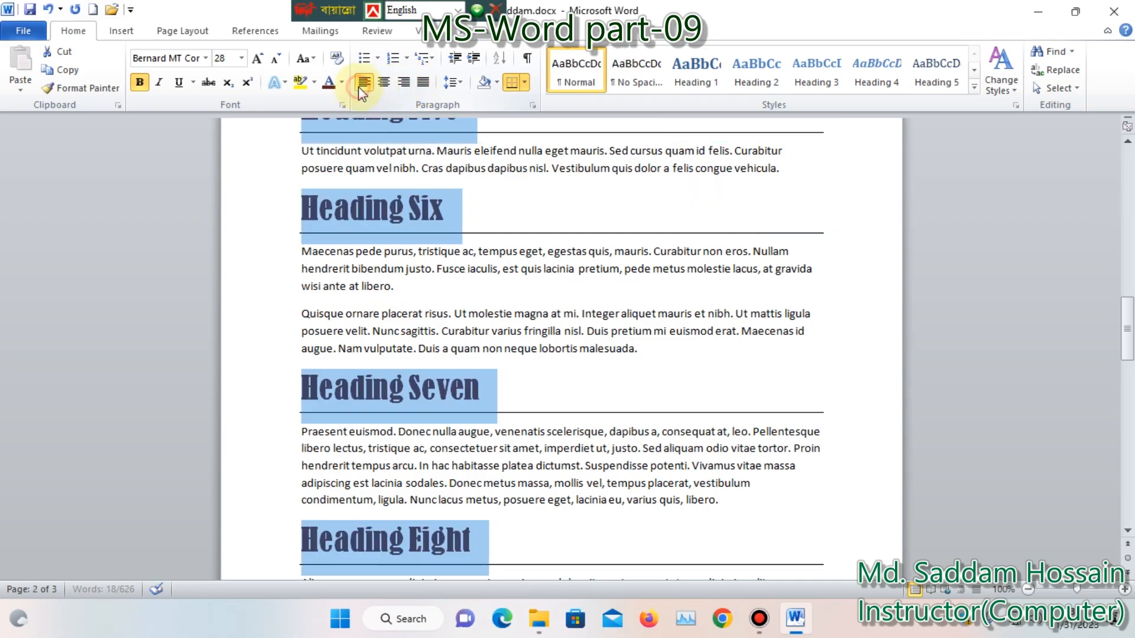
scroll(437, 260, up, 12)
scroll(412, 260, up, 5)
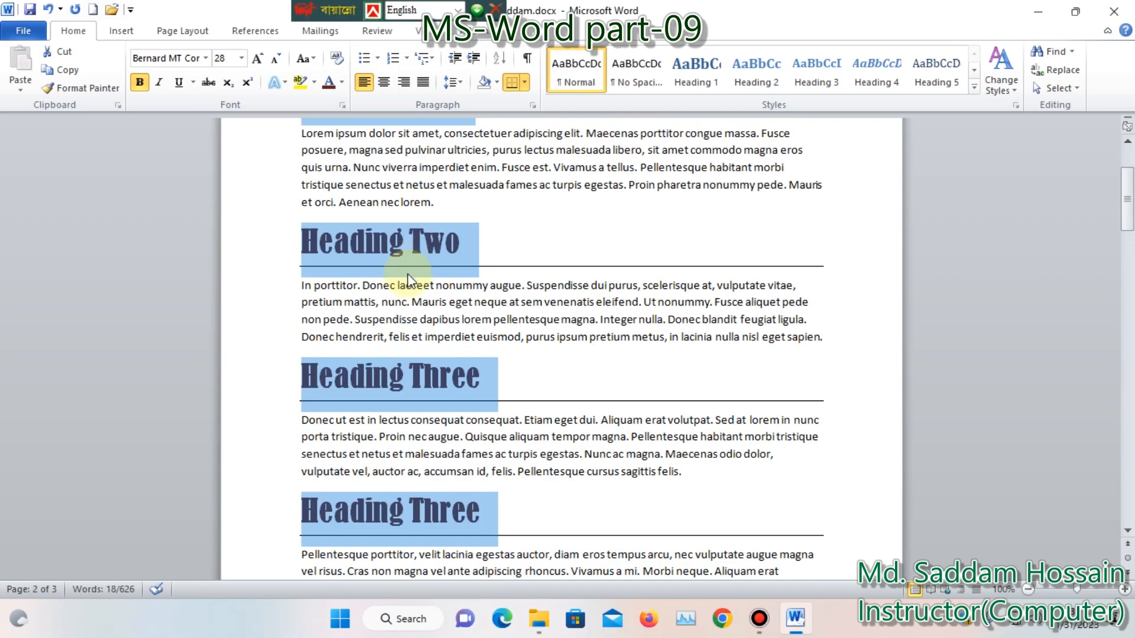
Select the body paragraphs under Heading One, Heading Two and both Heading Three sections together
click(437, 325)
drag(445, 344, 301, 276)
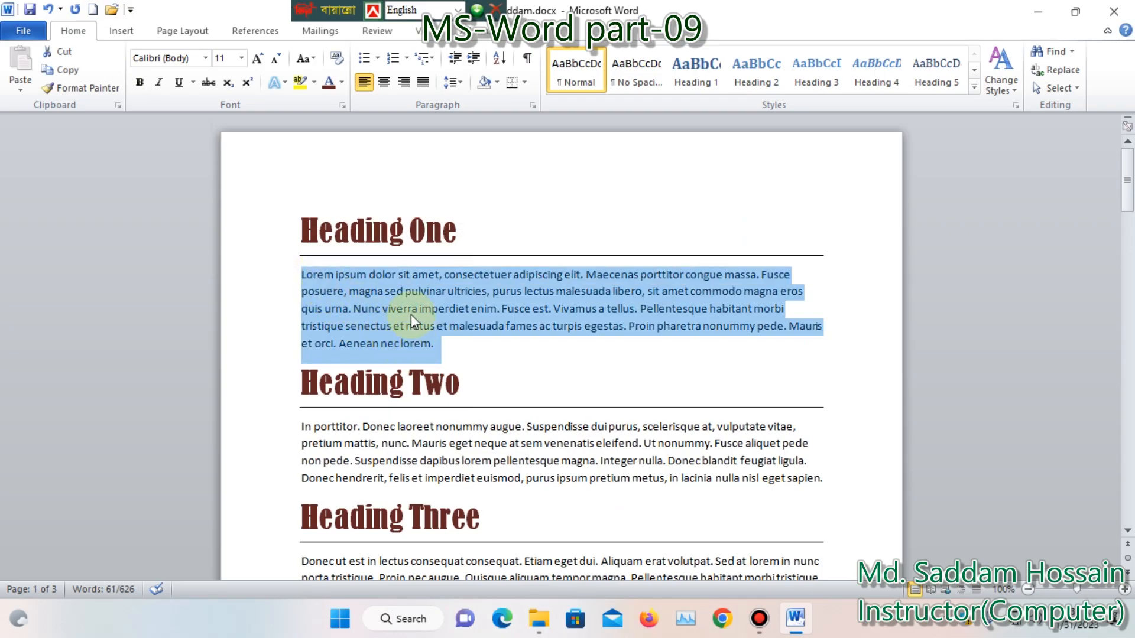
scroll(419, 325, down, 2)
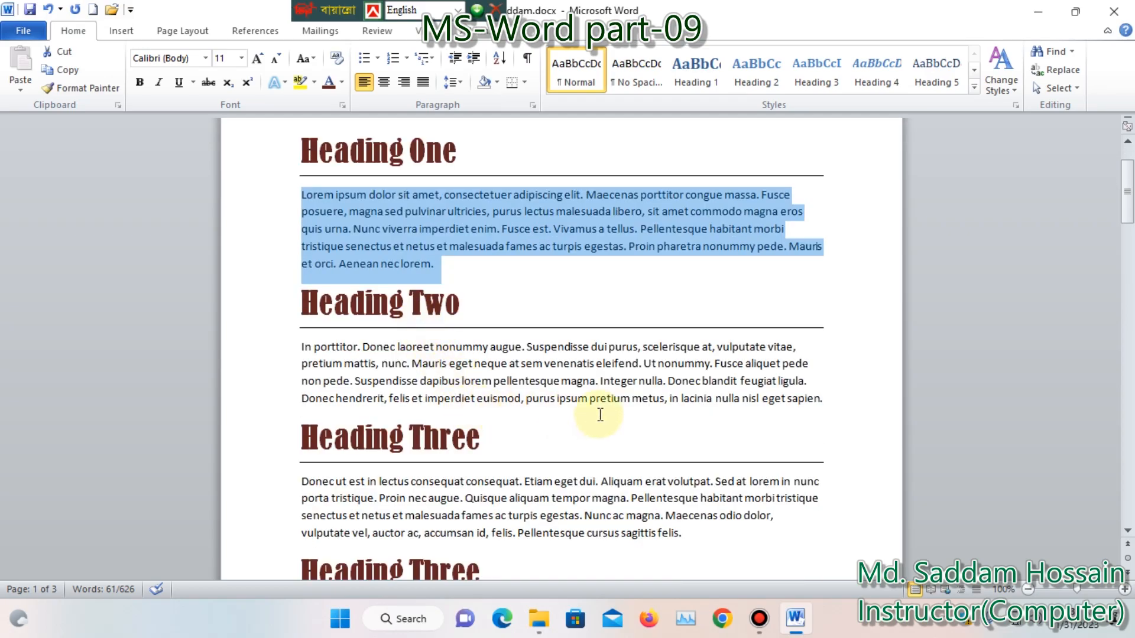
drag(827, 402, 304, 347)
scroll(444, 367, down, 3)
drag(690, 378, 302, 322)
scroll(413, 355, down, 3)
drag(722, 392, 301, 295)
Add the body paragraphs under Heading Four, on both pages, to the existing multiple selection
scroll(438, 358, down, 4)
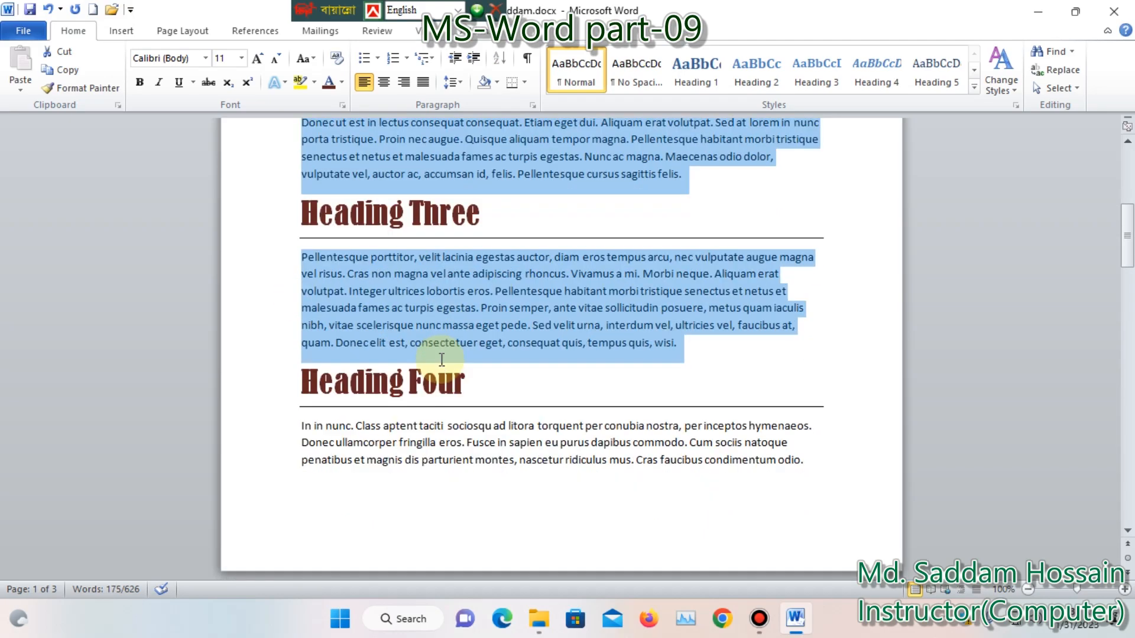
drag(805, 300, 302, 267)
scroll(697, 402, down, 4)
drag(701, 352, 394, 303)
ctrl+click(412, 359)
drag(692, 332, 300, 308)
scroll(459, 363, down, 3)
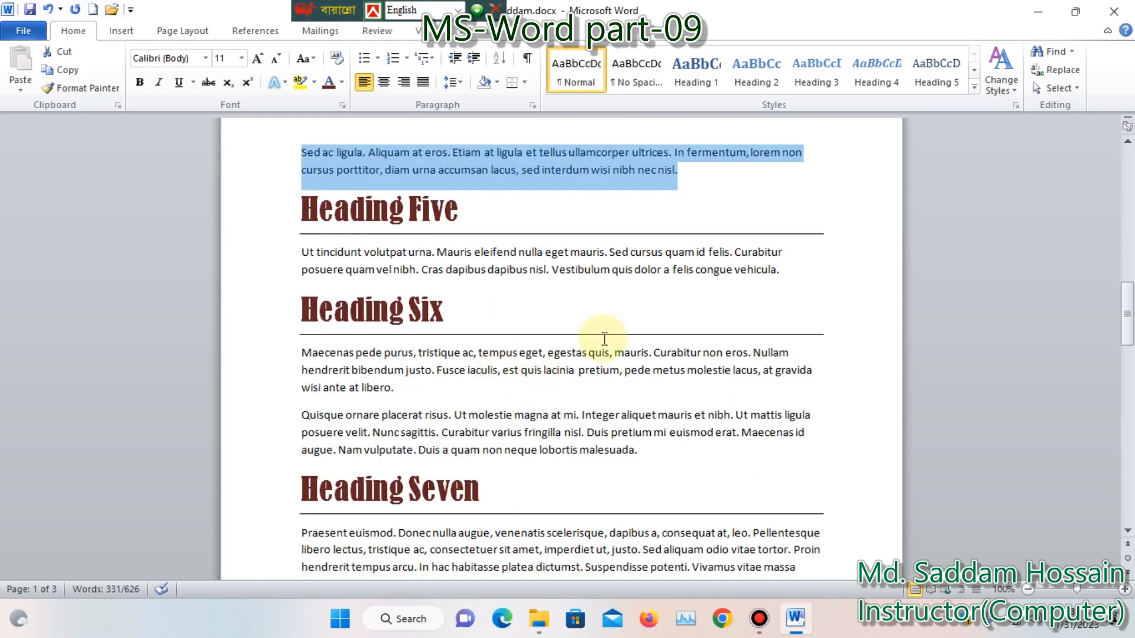
Add the body paragraphs under Heading Five, Six, Seven and Eight to the multiple selection
drag(819, 269, 323, 258)
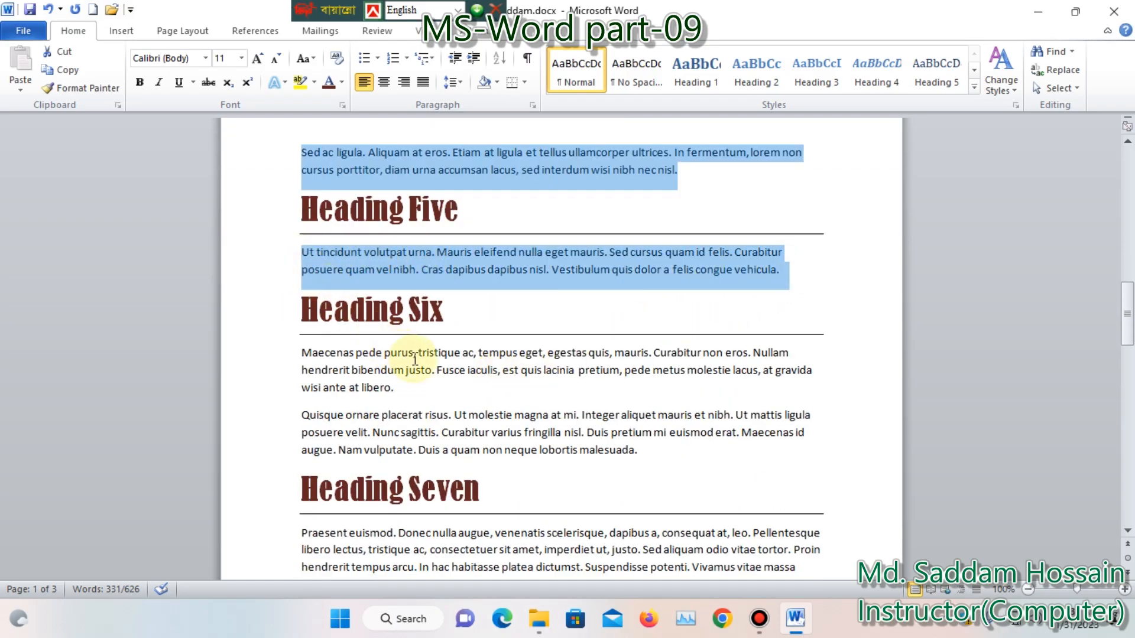
scroll(413, 353, down, 2)
drag(650, 329, 296, 232)
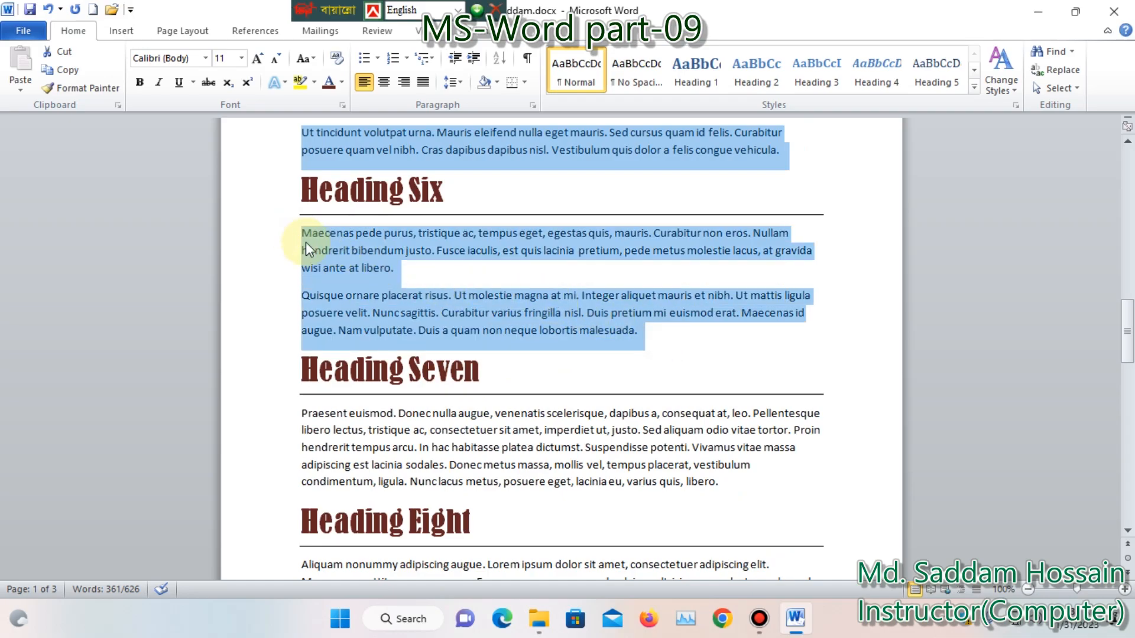
scroll(460, 375, down, 2)
drag(735, 369, 315, 295)
scroll(449, 378, down, 3)
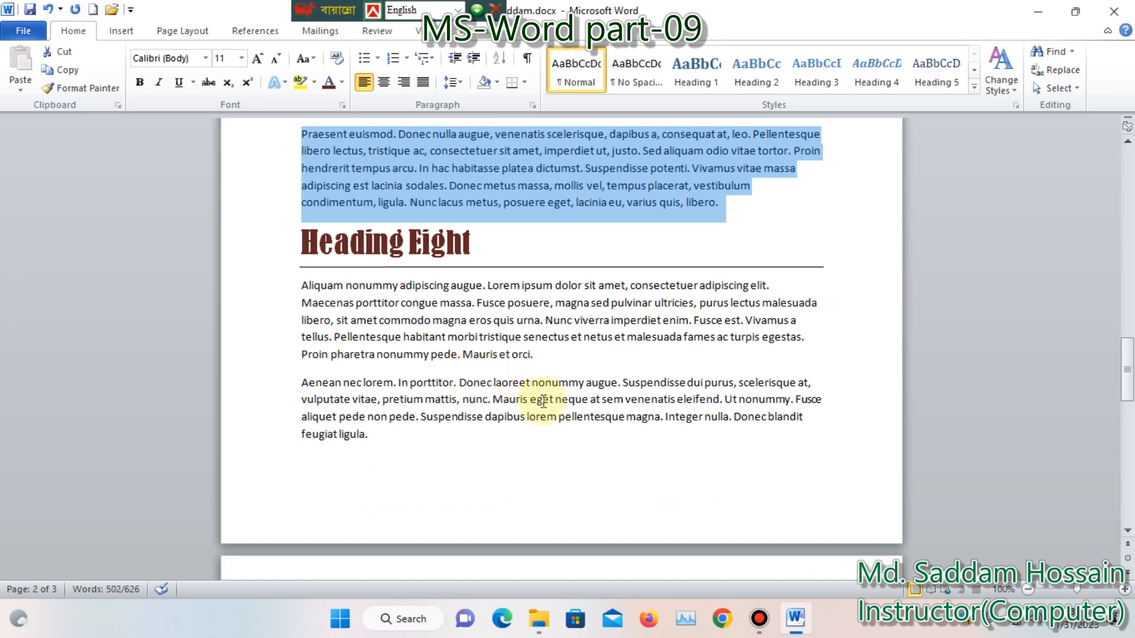
drag(392, 434, 299, 289)
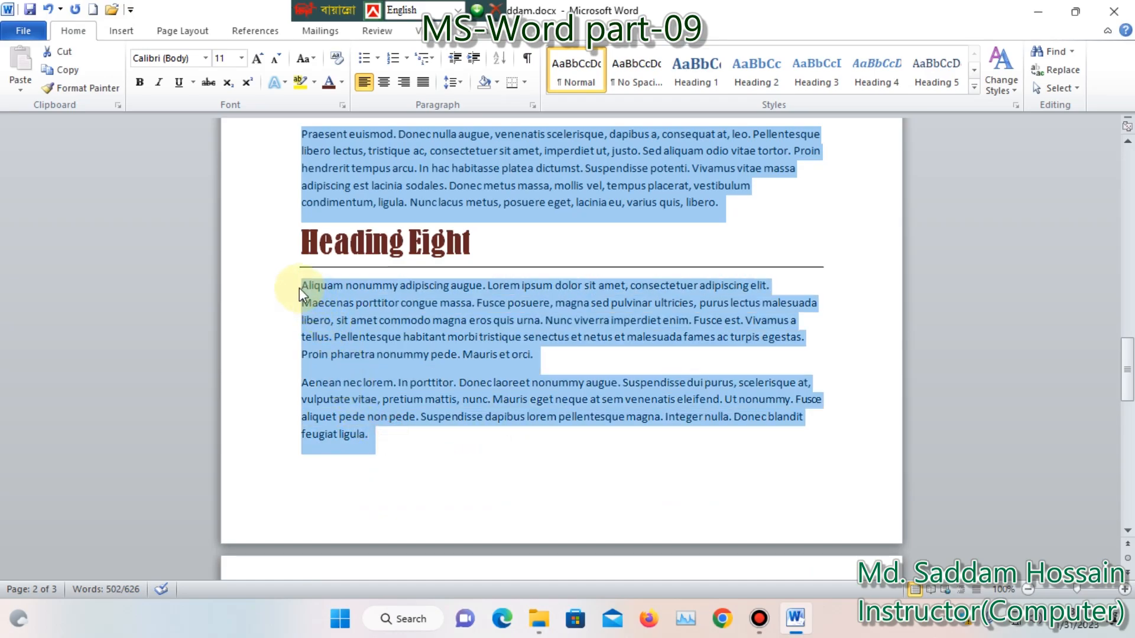
Set the selected body paragraphs' font to Arial Narrow and their color to the darkest olive green theme shade
scroll(500, 362, up, 3)
scroll(486, 309, up, 2)
click(206, 58)
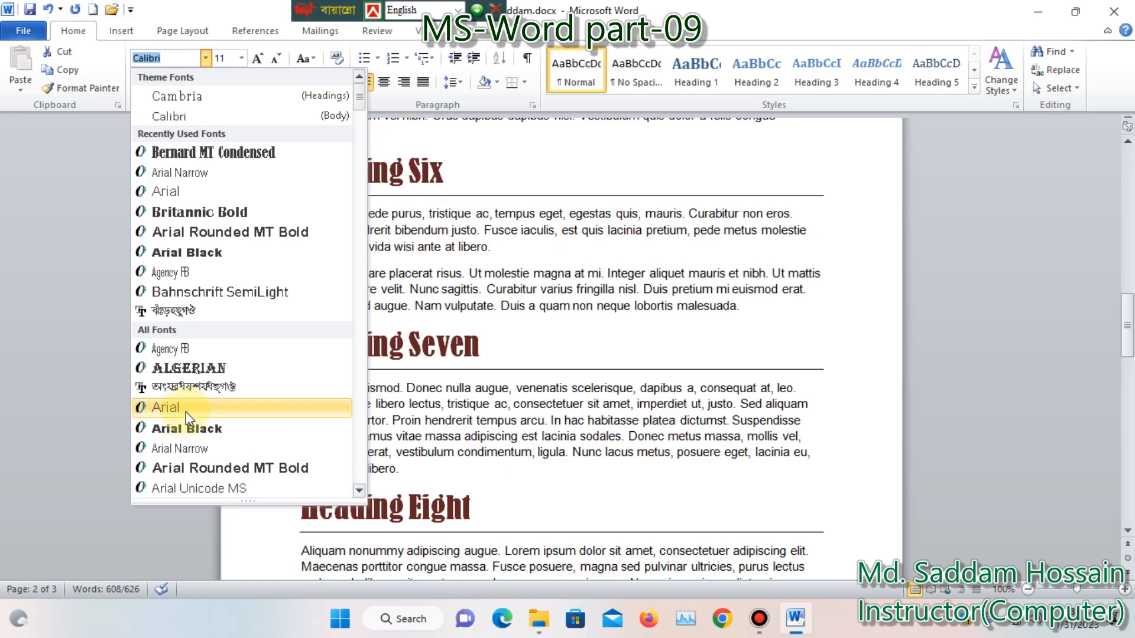
click(191, 449)
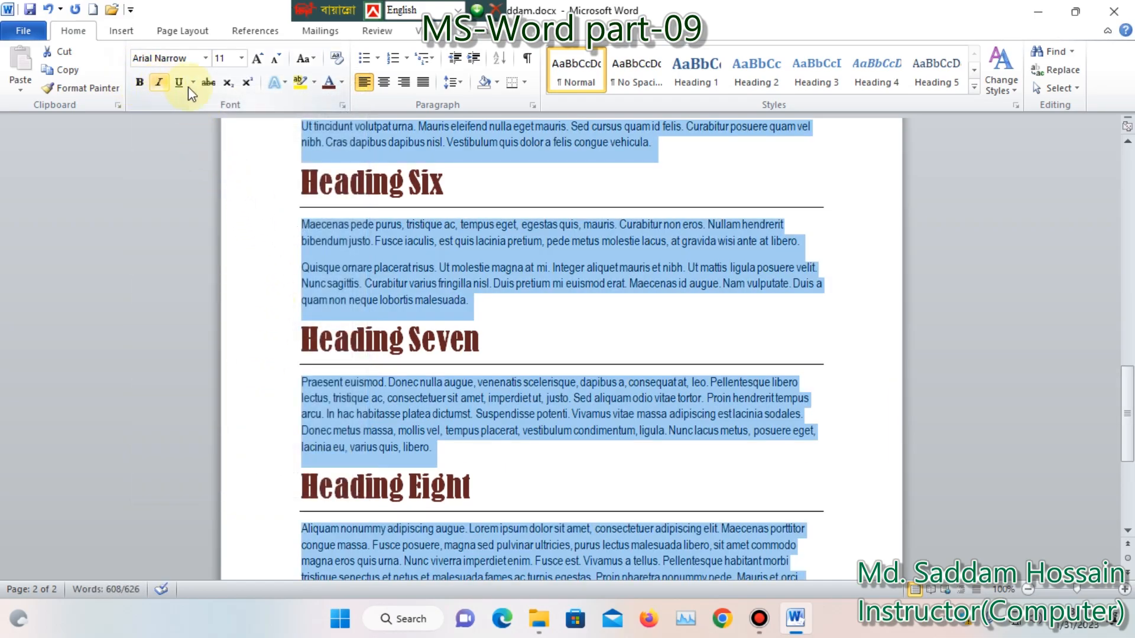
click(343, 83)
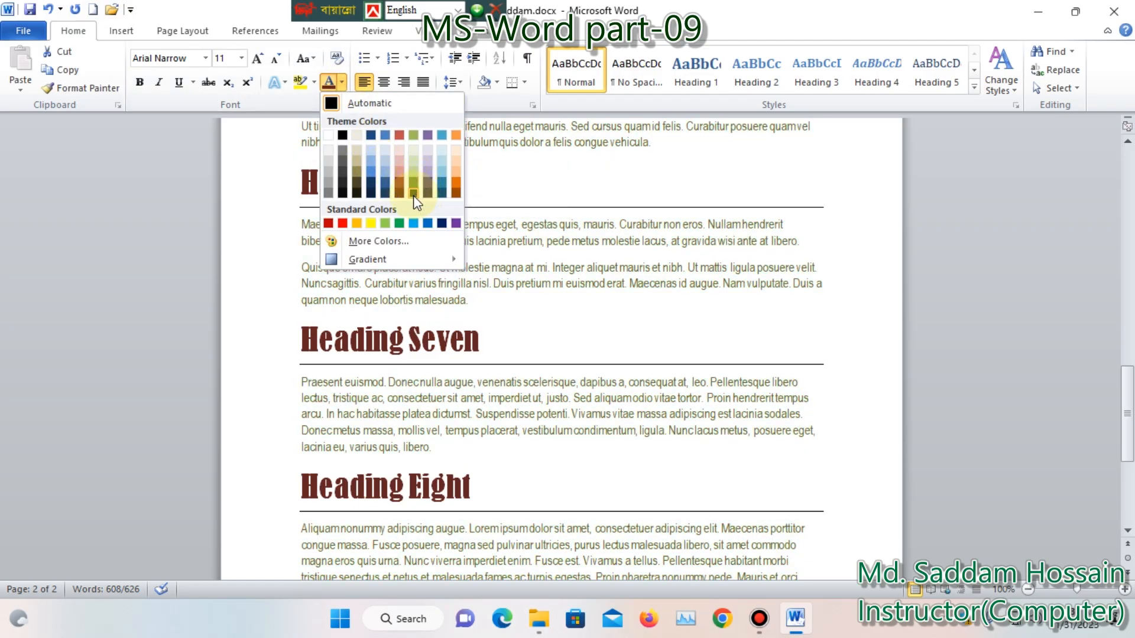
click(413, 195)
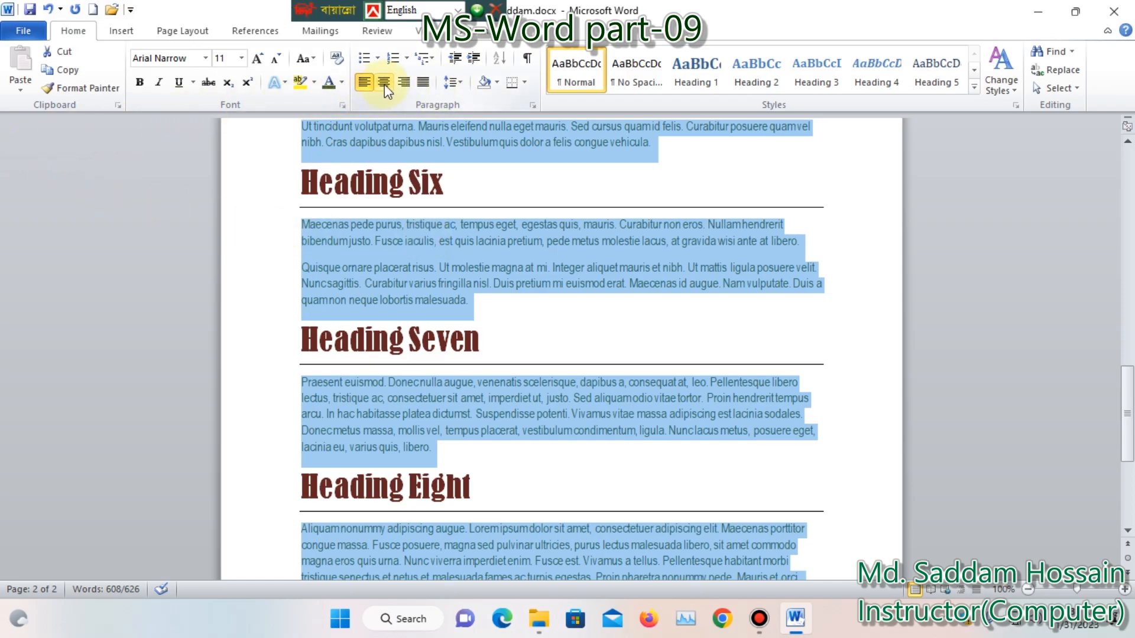
Justify the selected body paragraphs and set their line spacing to 1.5
click(422, 83)
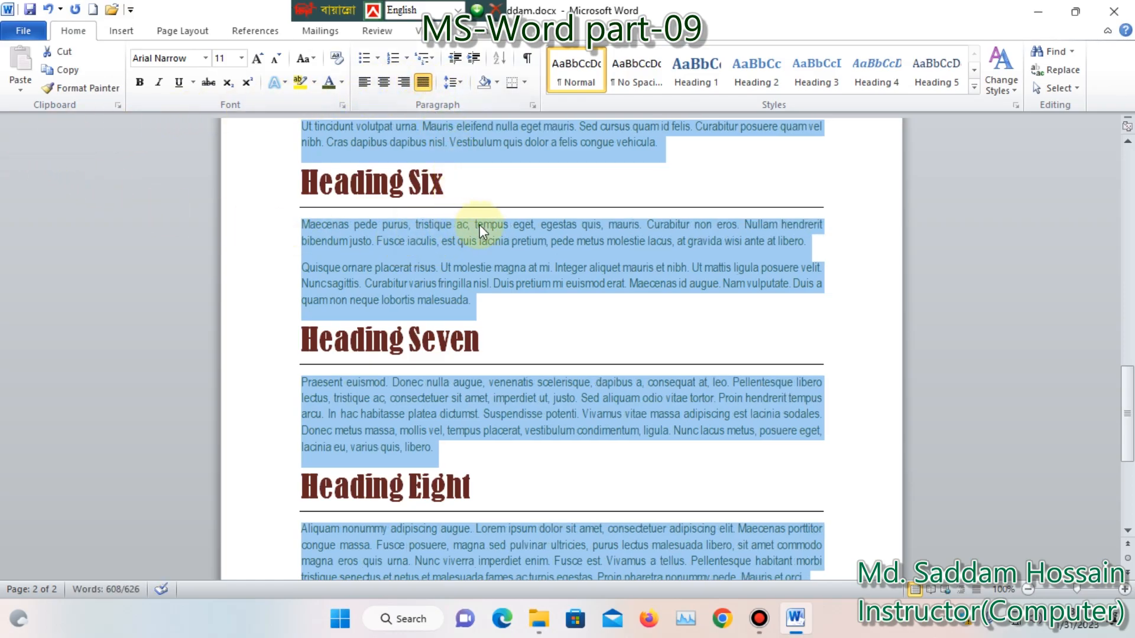
click(461, 86)
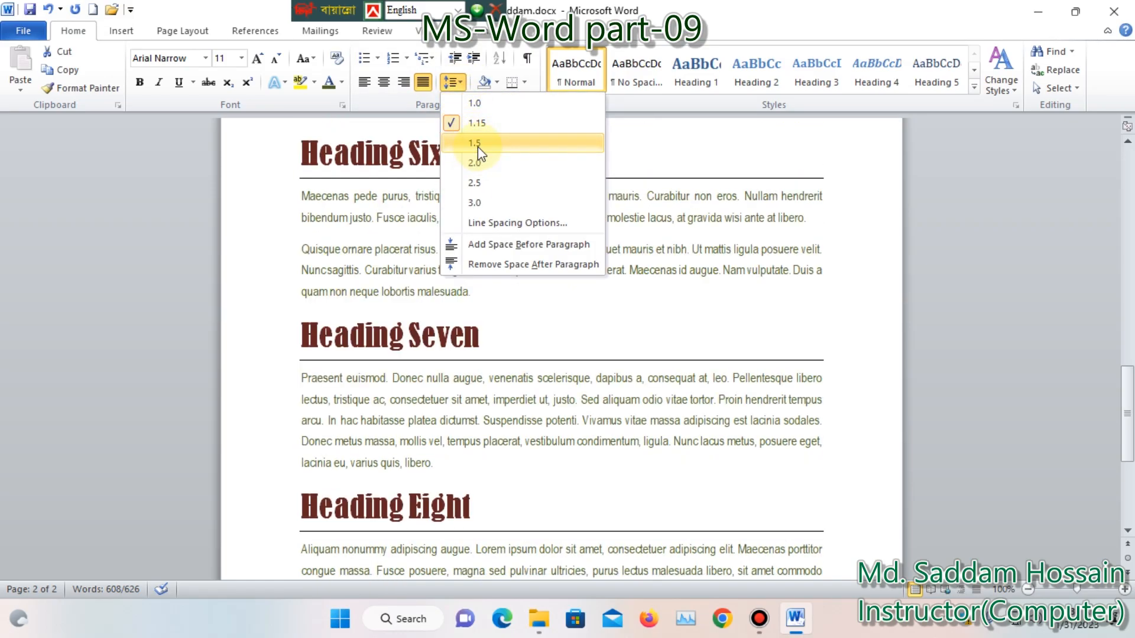
click(477, 146)
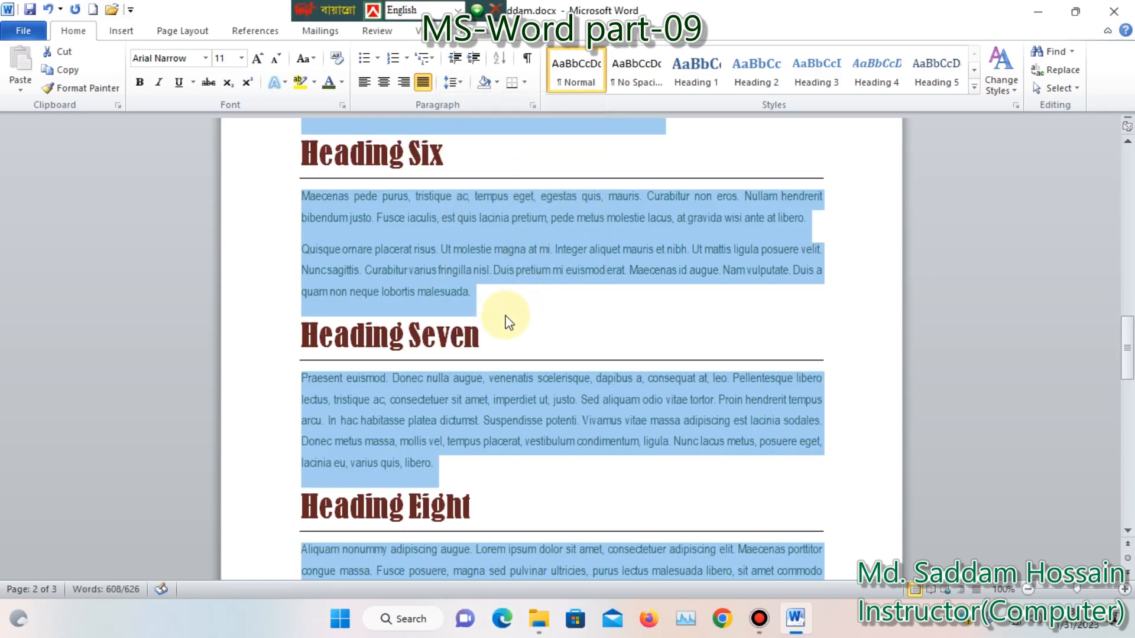
Clear the selection and review the formatting of the headings and body paragraphs on the first page
scroll(480, 274, up, 5)
scroll(480, 274, up, 15)
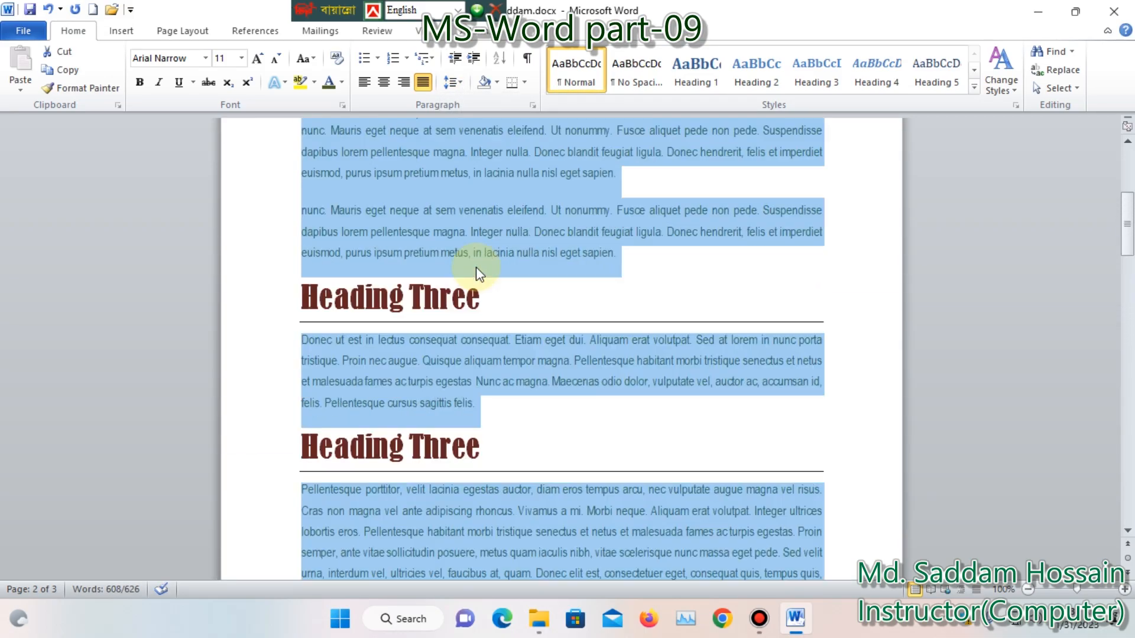
click(498, 216)
scroll(435, 322, down, 3)
scroll(431, 272, up, 3)
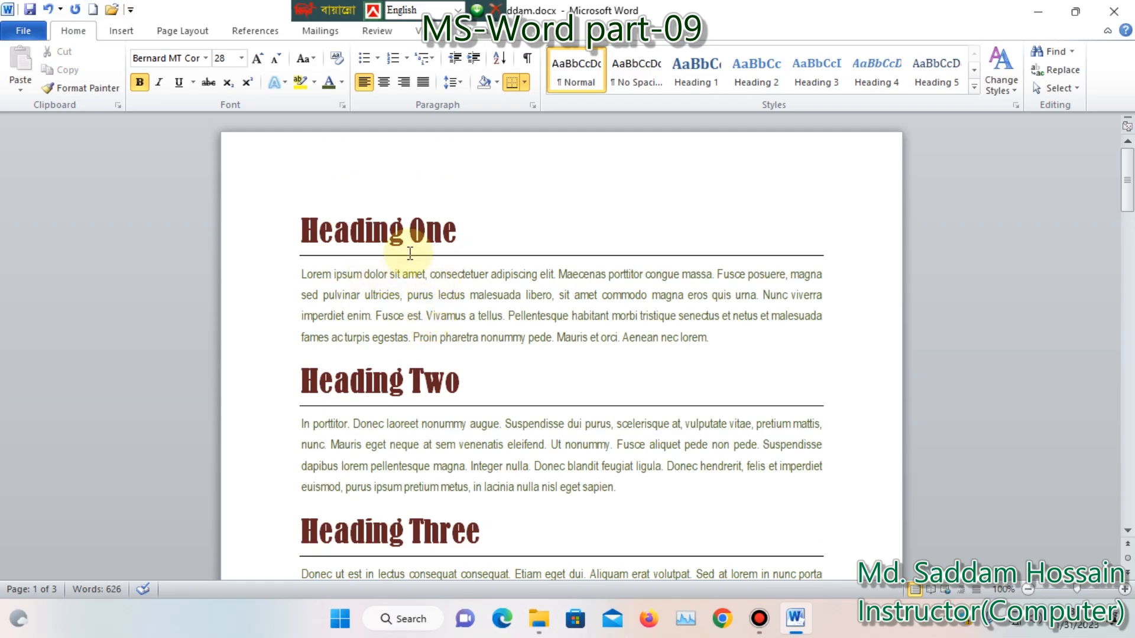
scroll(433, 304, down, 3)
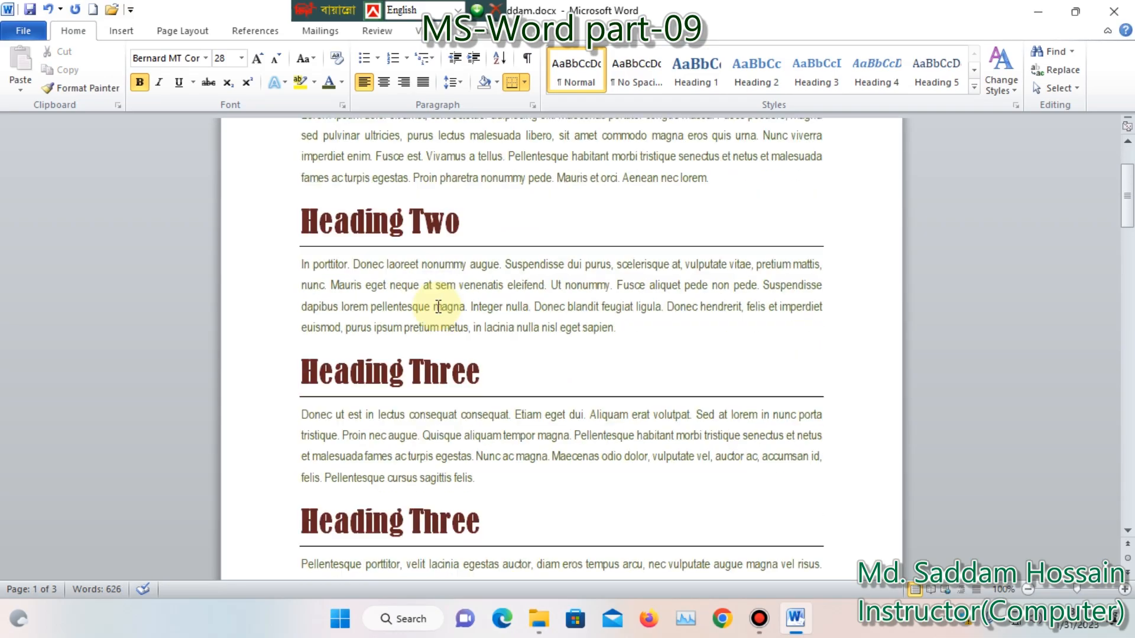
scroll(443, 310, up, 3)
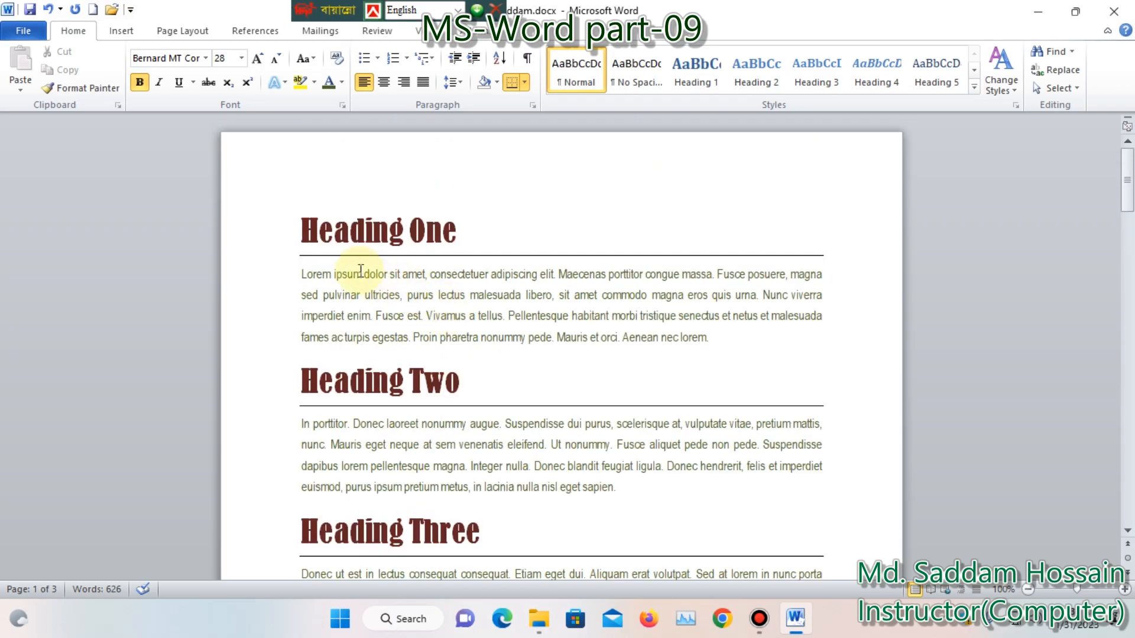
drag(471, 230, 323, 237)
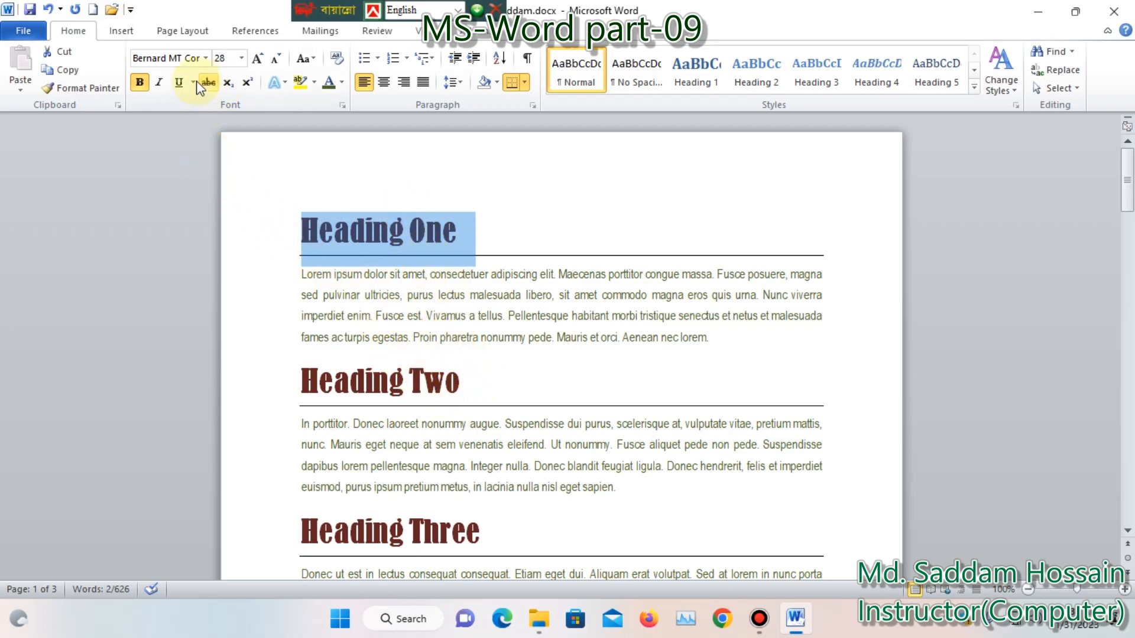
click(540, 344)
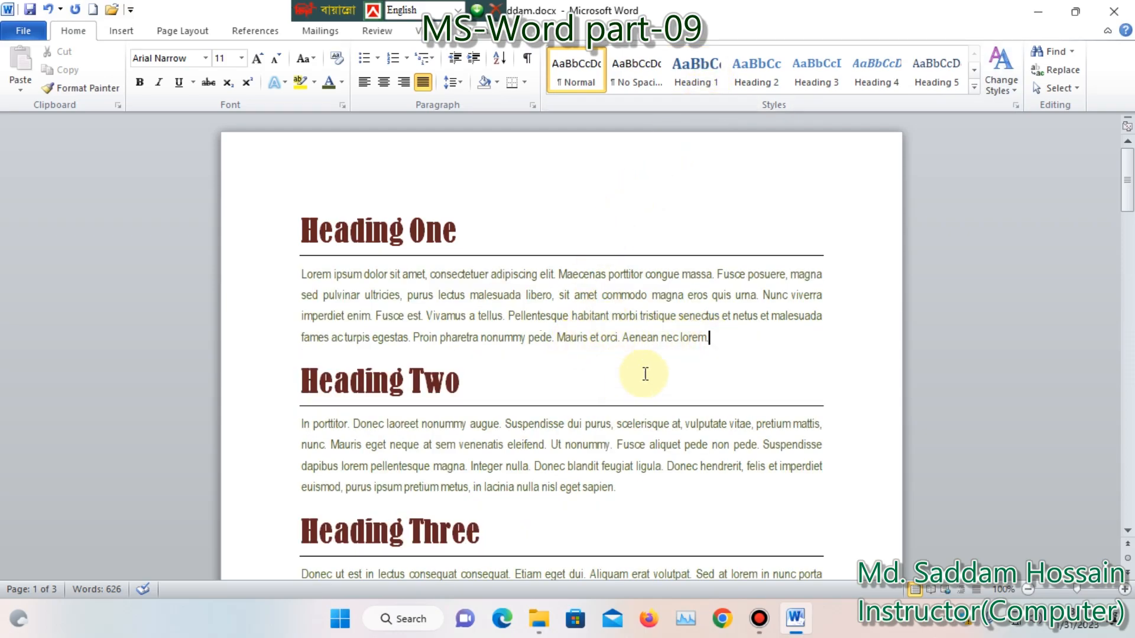
click(740, 347)
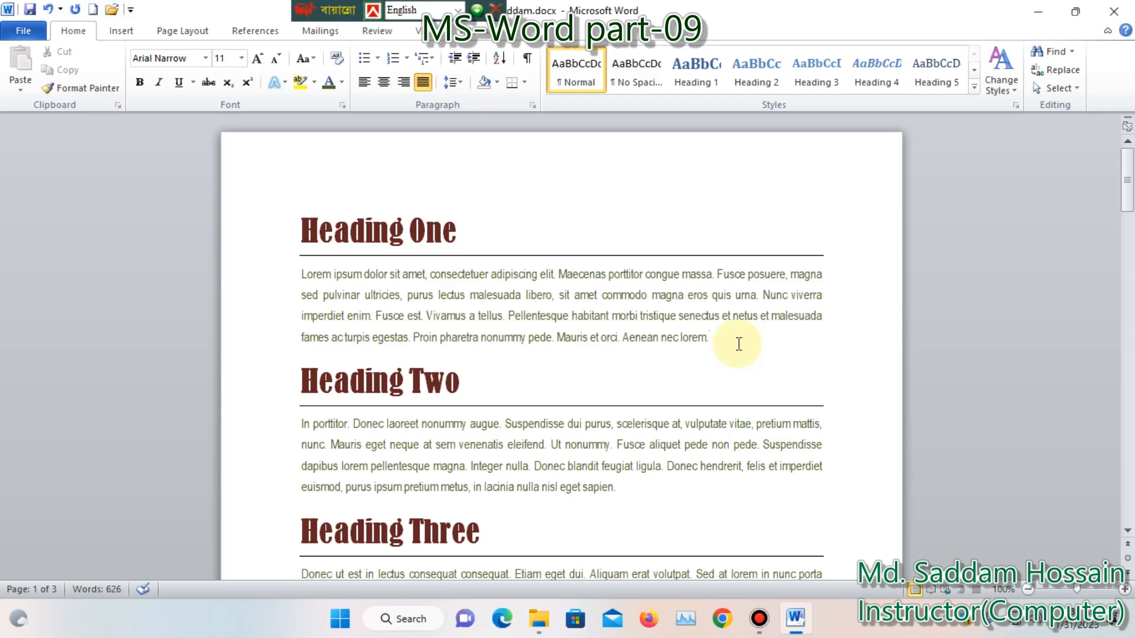
click(867, 626)
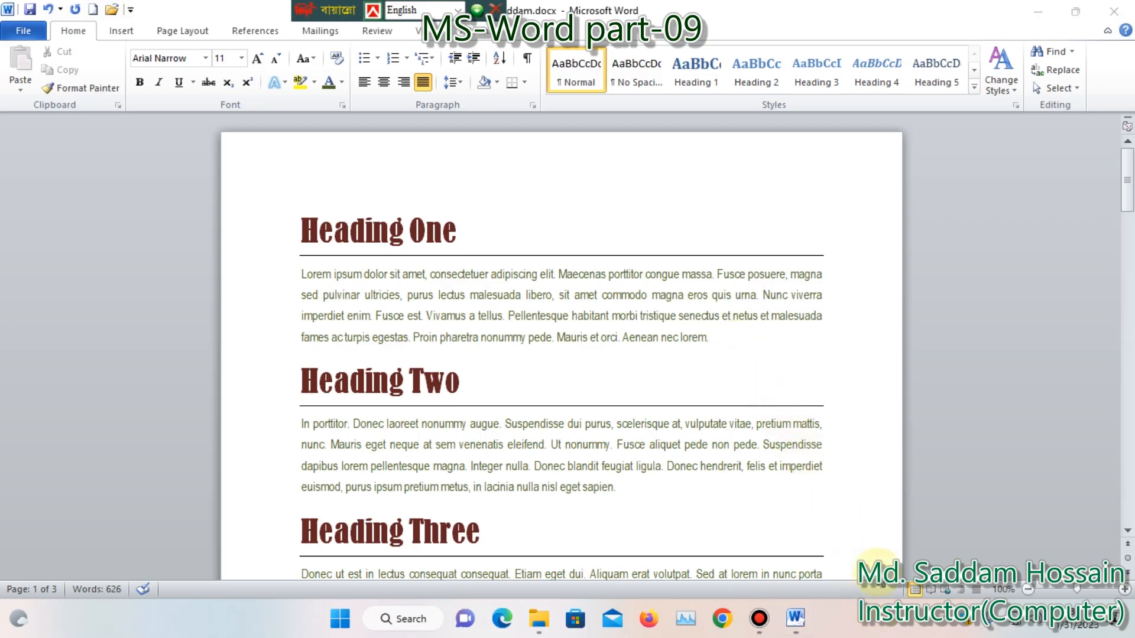